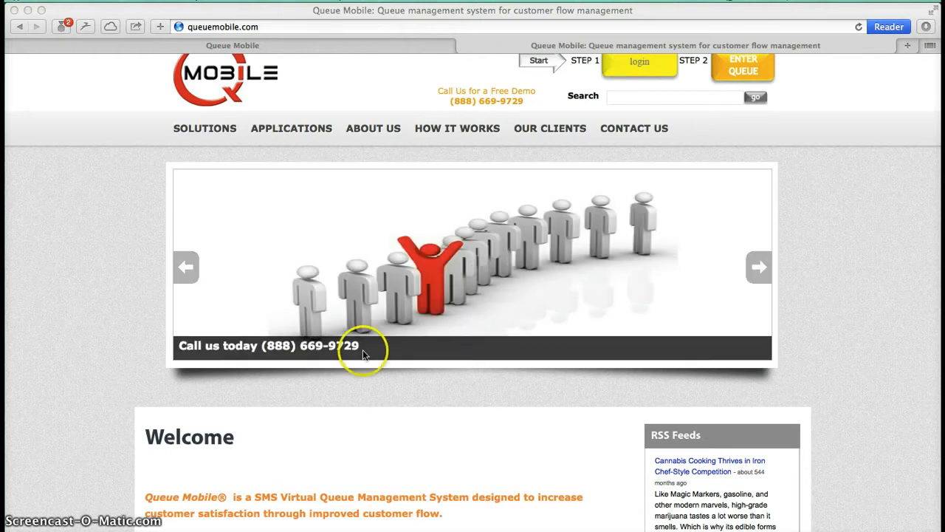
# Step: Switch to the Queue Manager page and examine the customers waiting in the Admissions, Financal Aid and Records queues
pyautogui.click(305, 42)
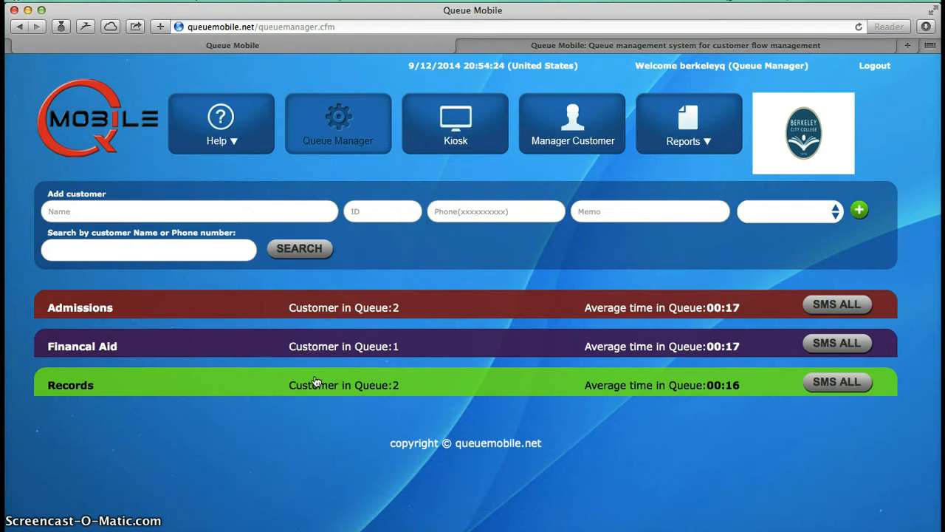
pyautogui.click(328, 310)
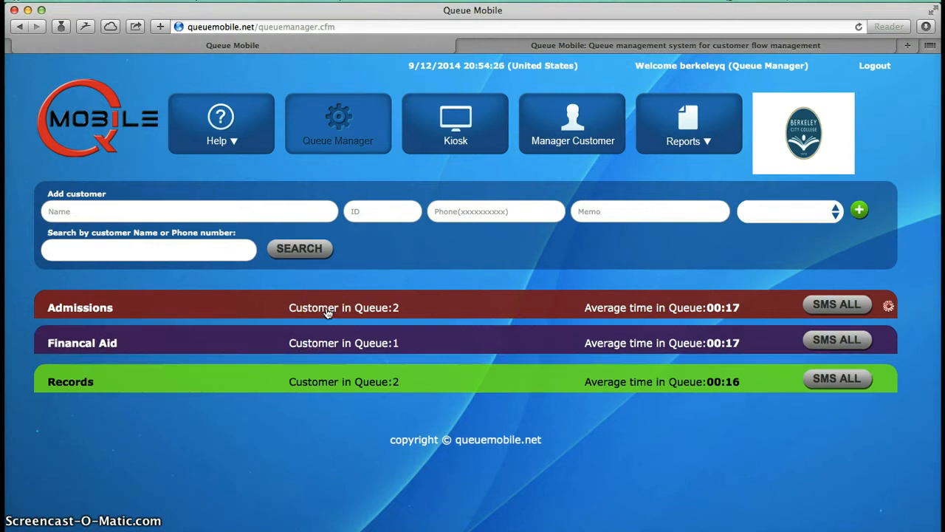
pyautogui.click(323, 437)
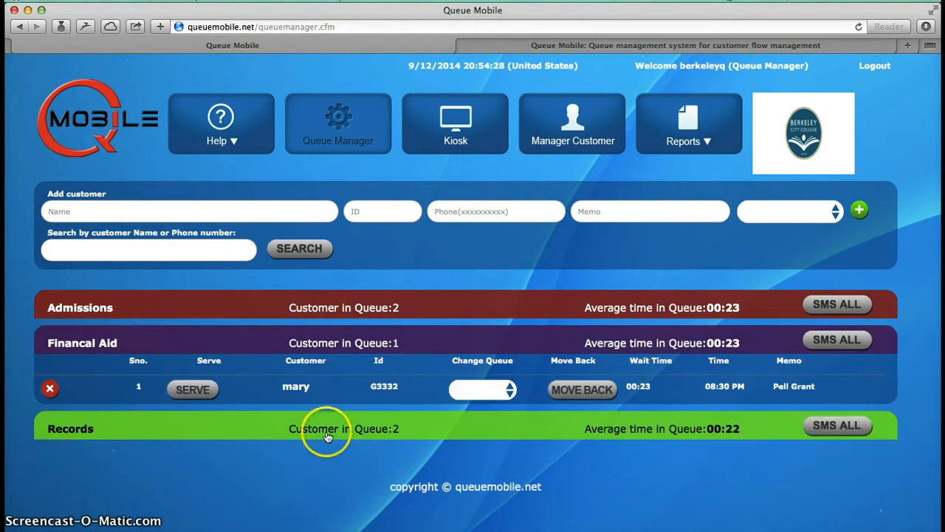
pyautogui.click(327, 437)
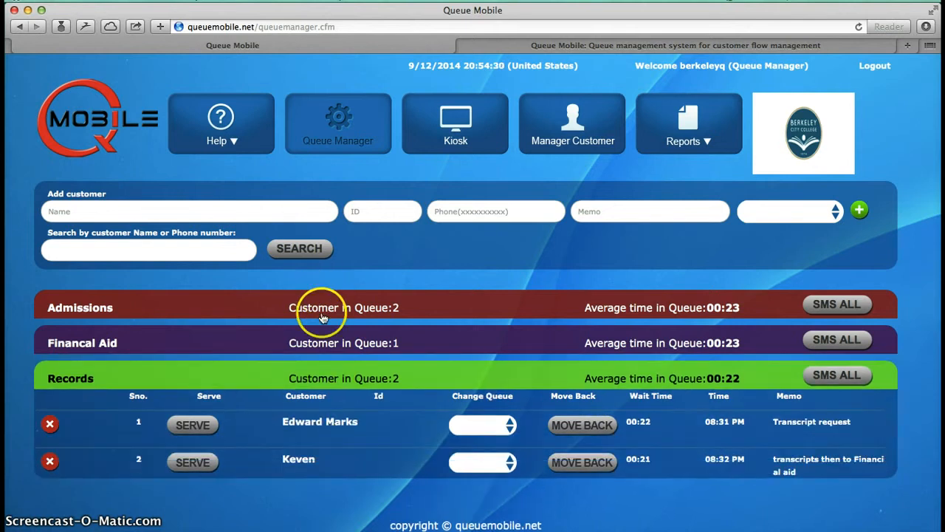
pyautogui.click(322, 314)
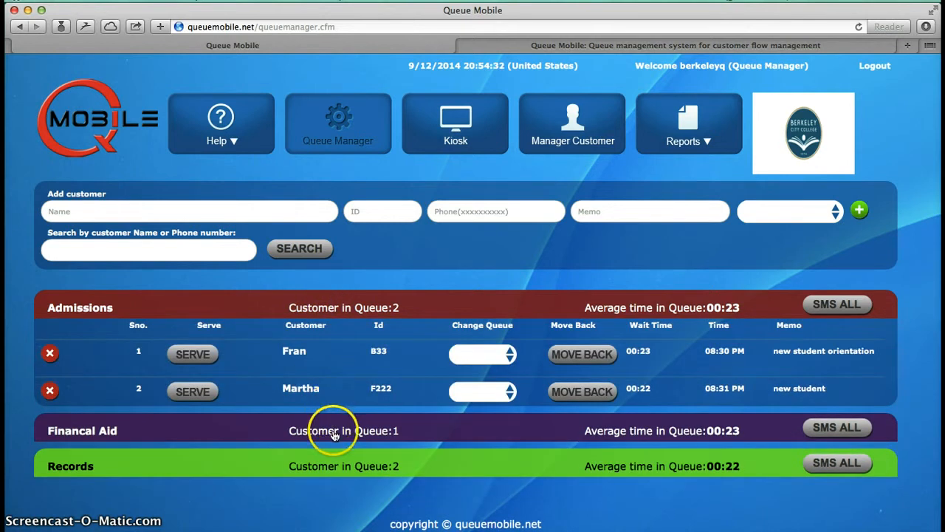
pyautogui.click(333, 435)
pyautogui.click(333, 432)
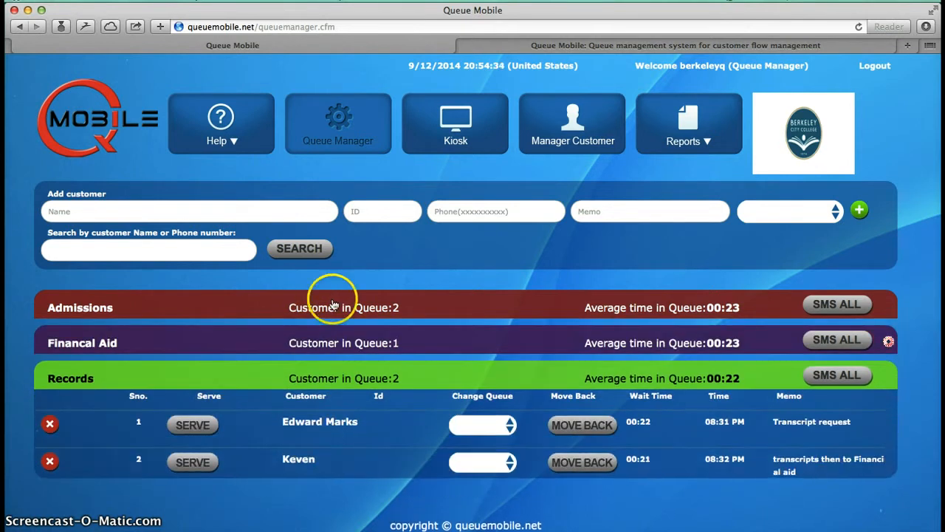
pyautogui.click(333, 305)
pyautogui.click(330, 313)
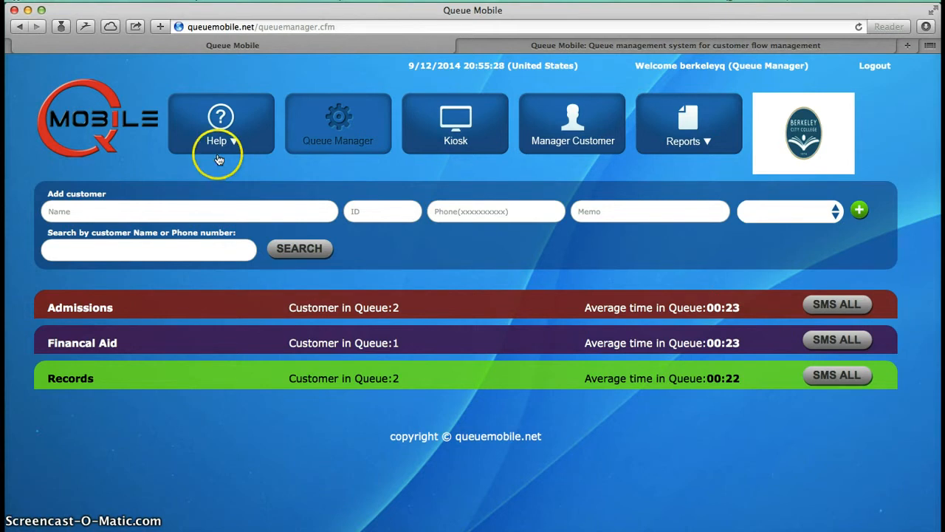
# Step: Enter the new customer's full name and phone number in the add-customer form, leaving the ID empty
pyautogui.click(163, 211)
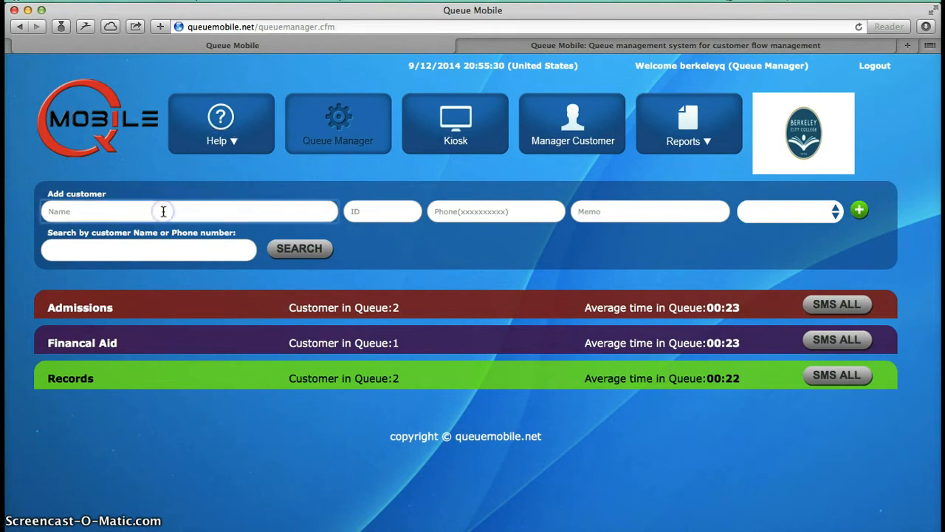
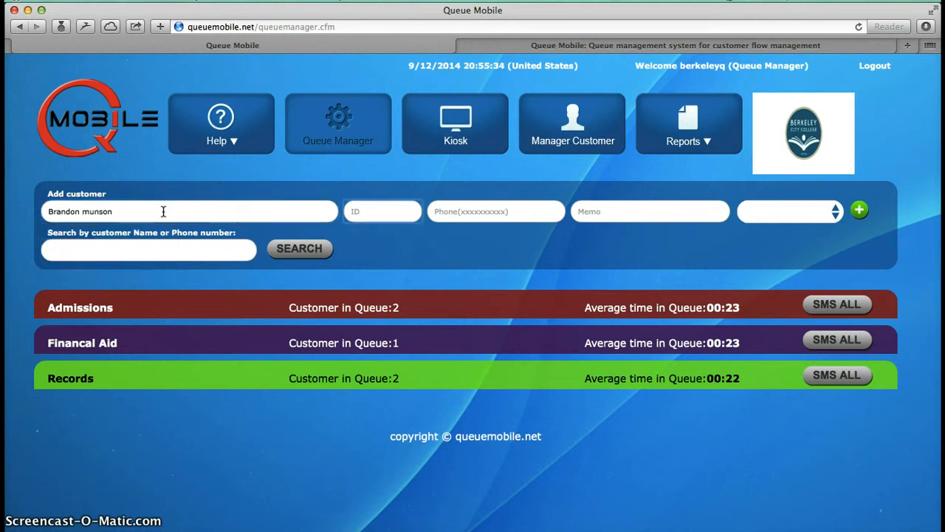
pyautogui.press('Tab')
pyautogui.press('Tab')
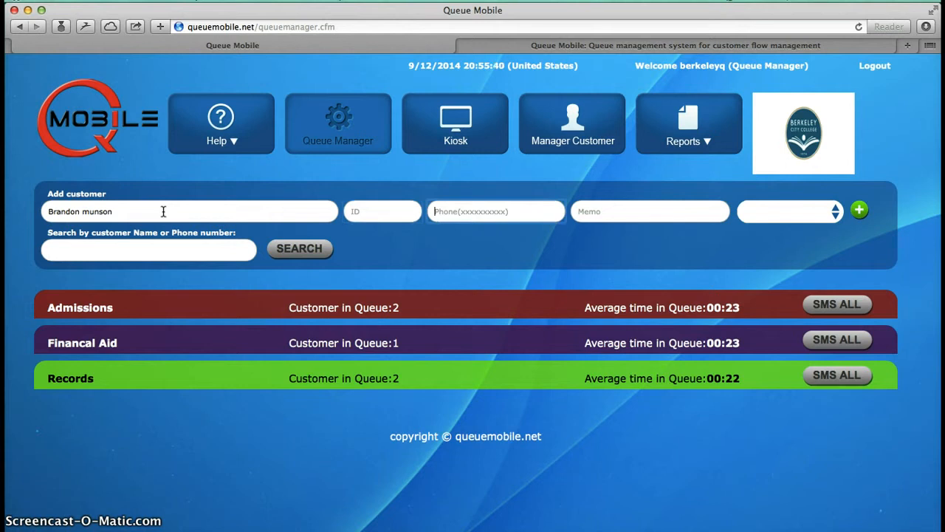
pyautogui.write('20371')
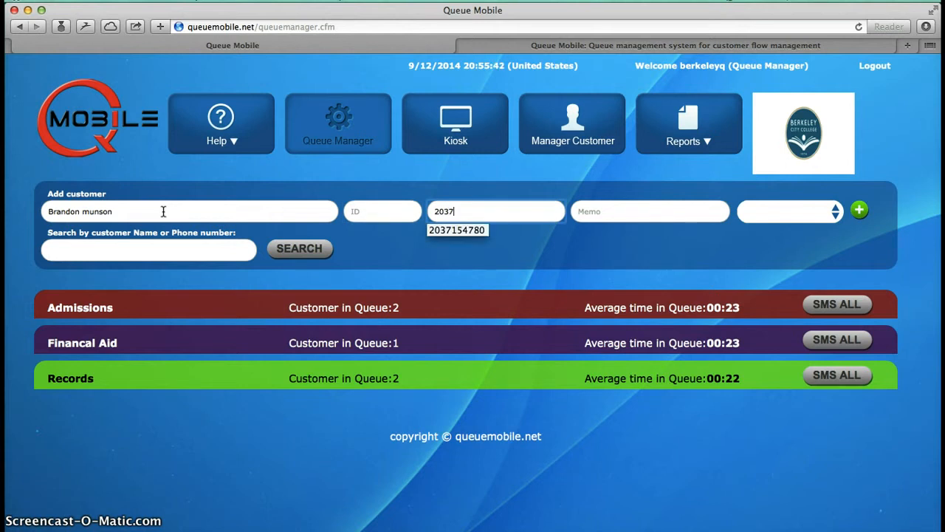
pyautogui.click(452, 231)
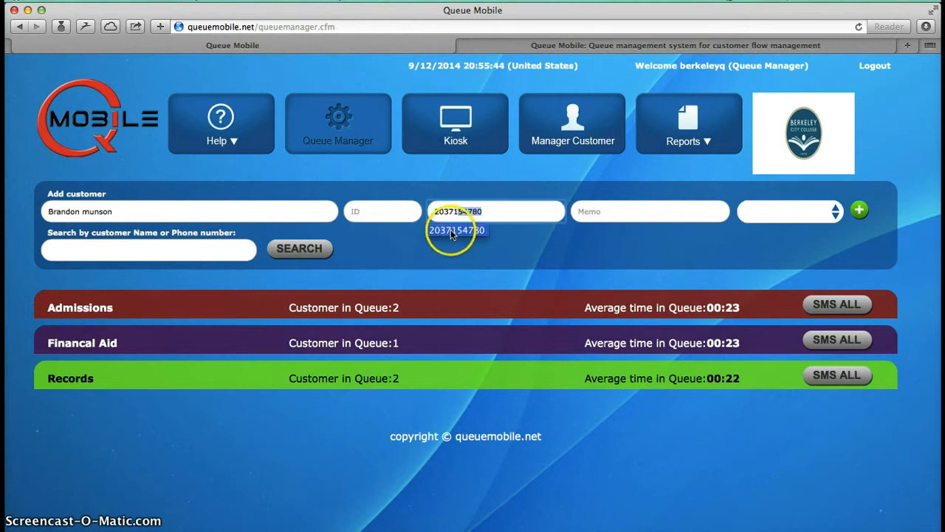
# Step: Set the memo to "Need transfer paper work", choose the Records queue and add the customer
pyautogui.click(597, 209)
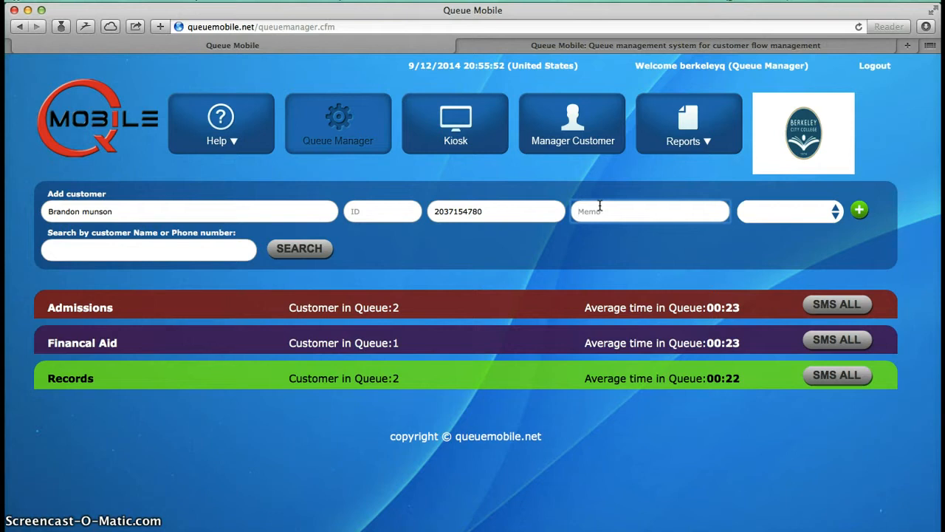
pyautogui.write('Need')
pyautogui.press('Return')
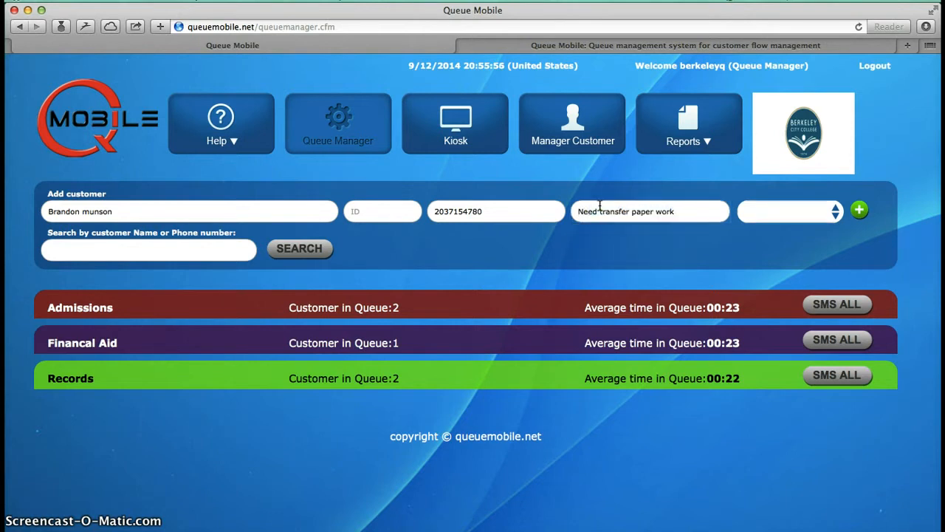
pyautogui.click(833, 216)
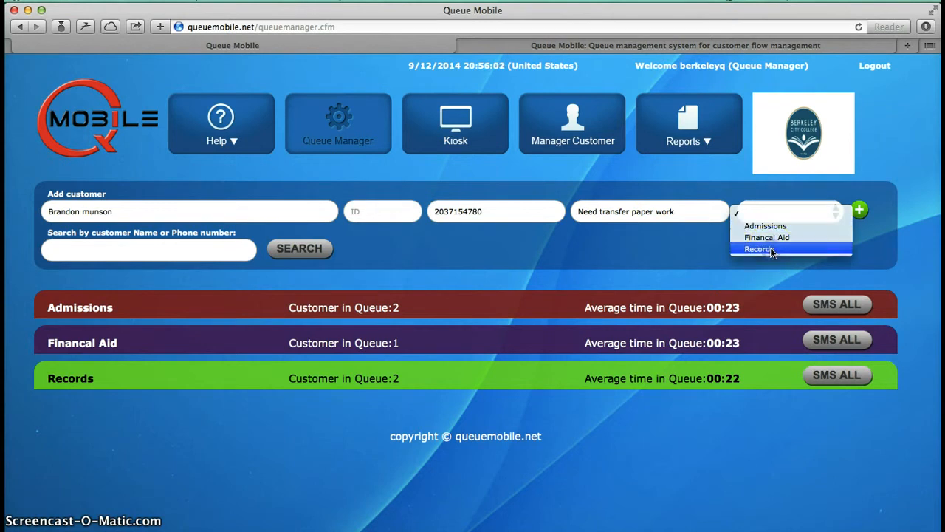
pyautogui.click(771, 253)
pyautogui.click(859, 212)
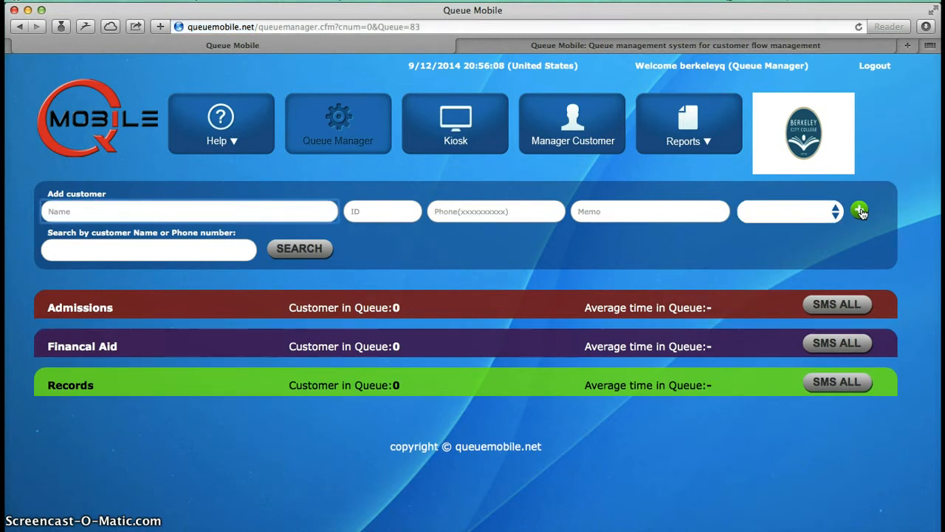
# Step: Expand the Records queue and start serving the first customer in it
pyautogui.click(403, 377)
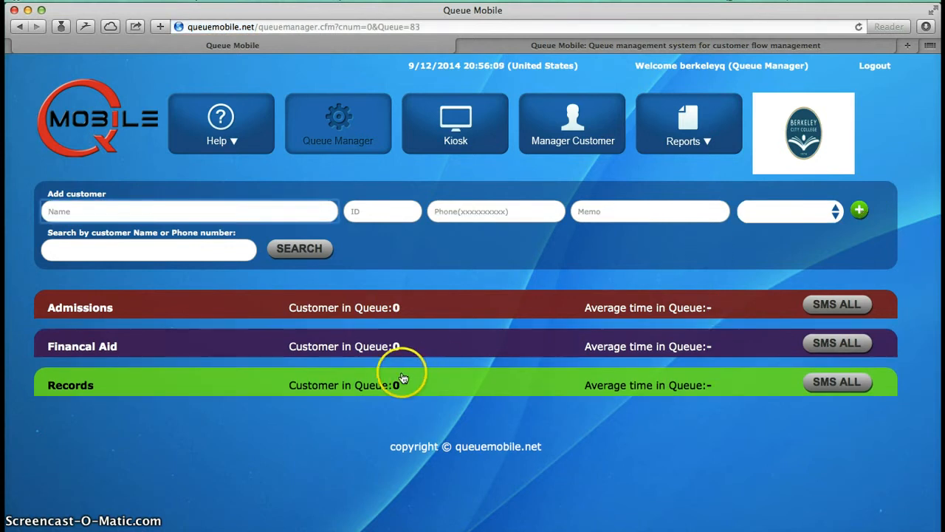
pyautogui.click(345, 385)
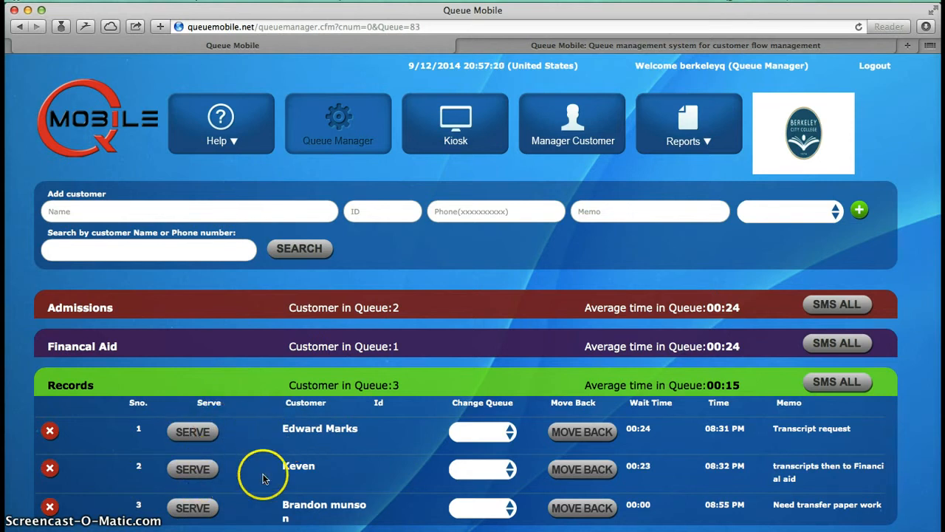
pyautogui.click(195, 473)
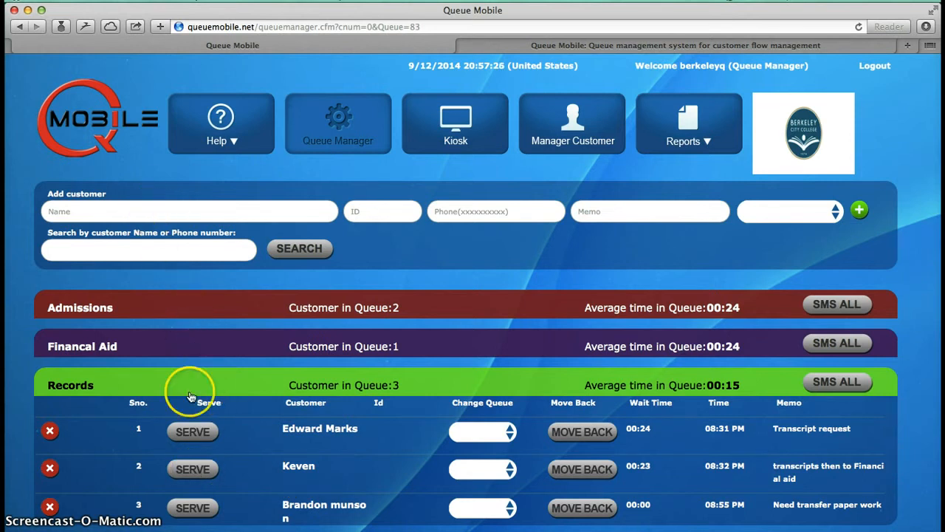
pyautogui.click(195, 435)
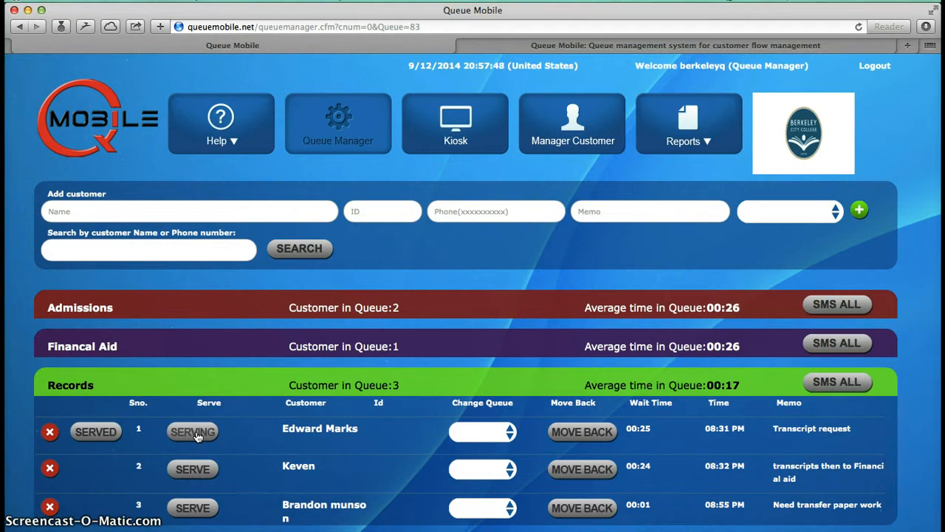
pyautogui.click(241, 431)
pyautogui.click(188, 430)
pyautogui.click(189, 436)
pyautogui.click(189, 438)
pyautogui.click(93, 432)
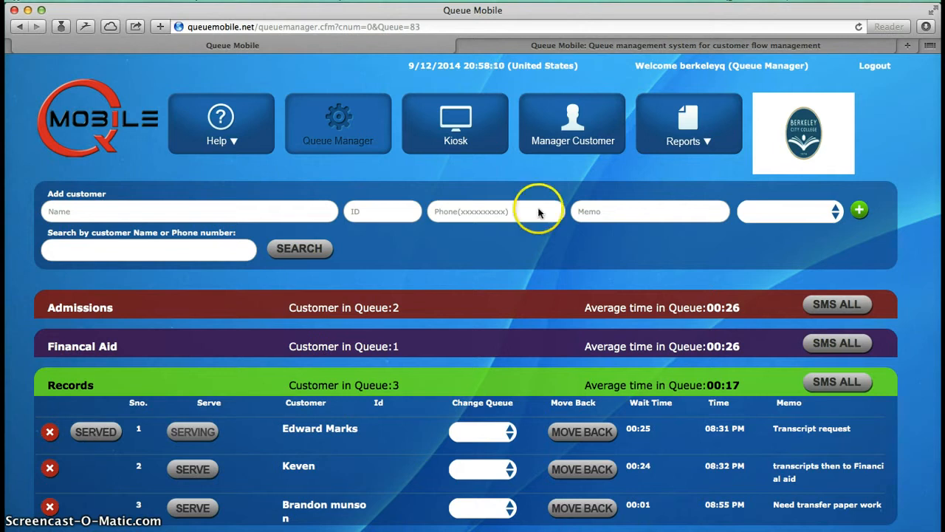
pyautogui.click(698, 131)
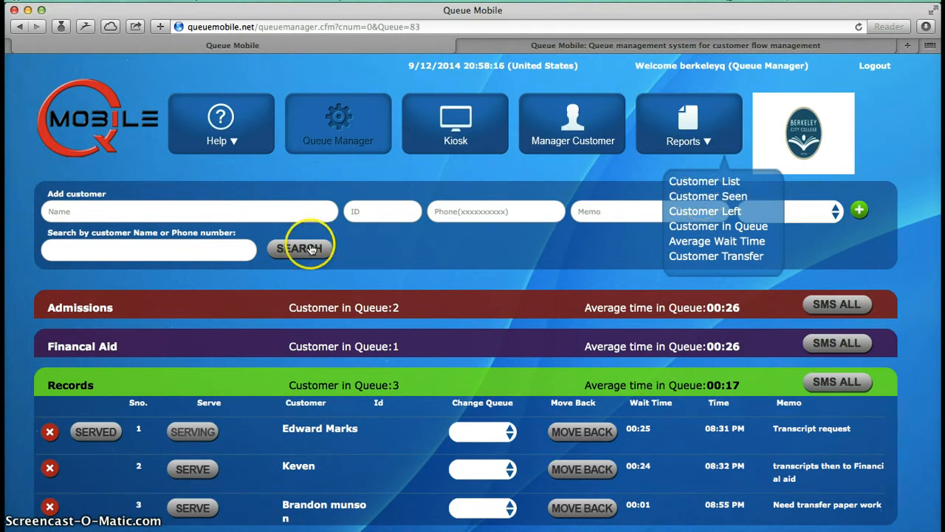
pyautogui.click(26, 354)
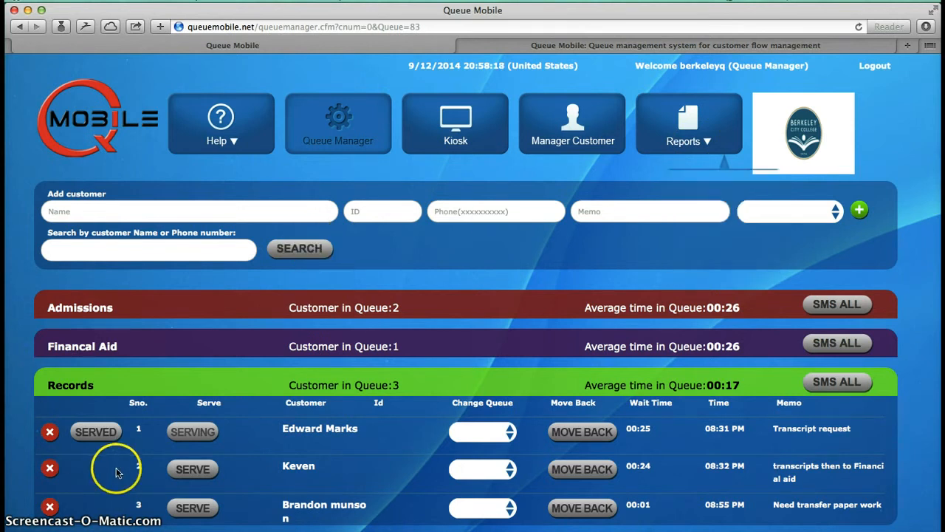
# Step: Transfer the first Records customer to the Financal Aid queue and check the lists of both queues
pyautogui.click(508, 432)
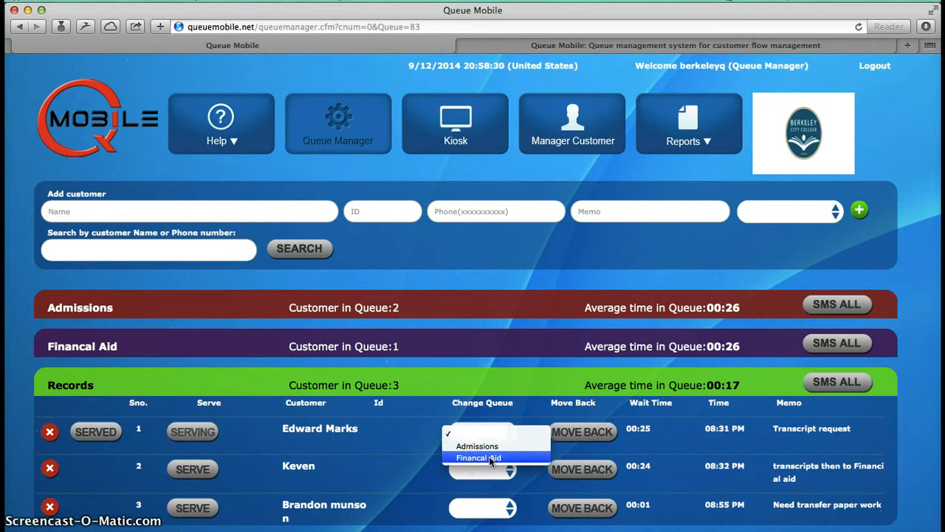
pyautogui.click(489, 457)
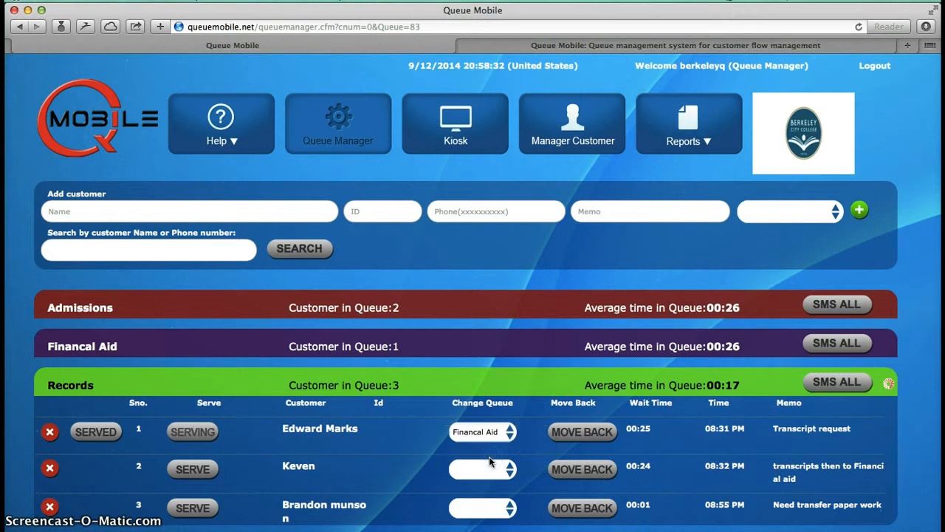
pyautogui.click(338, 351)
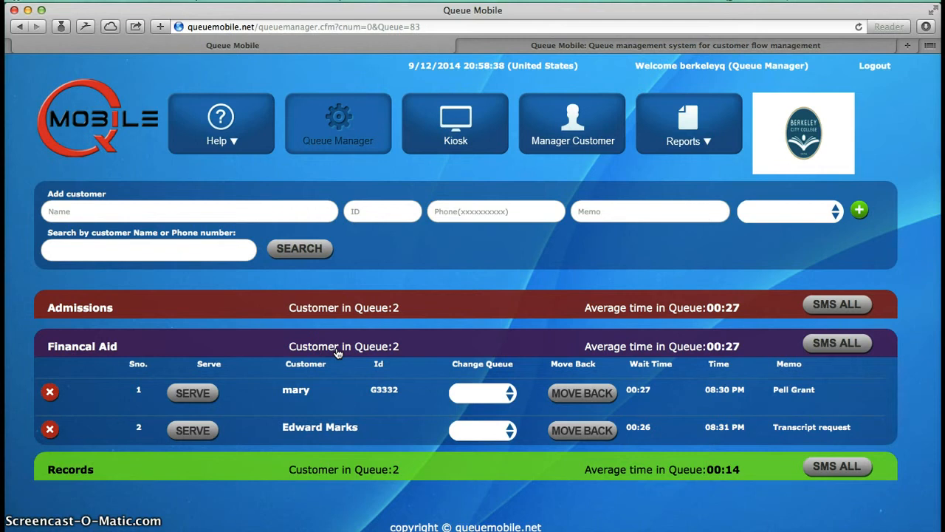
pyautogui.click(320, 458)
pyautogui.click(323, 471)
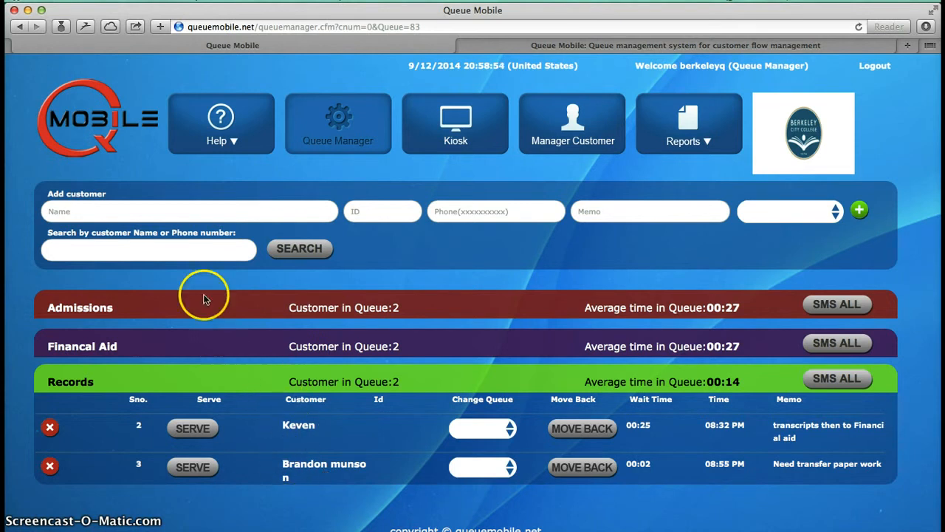
# Step: Enter another new customer's full name in the add-customer form, leaving ID and phone empty
pyautogui.click(170, 213)
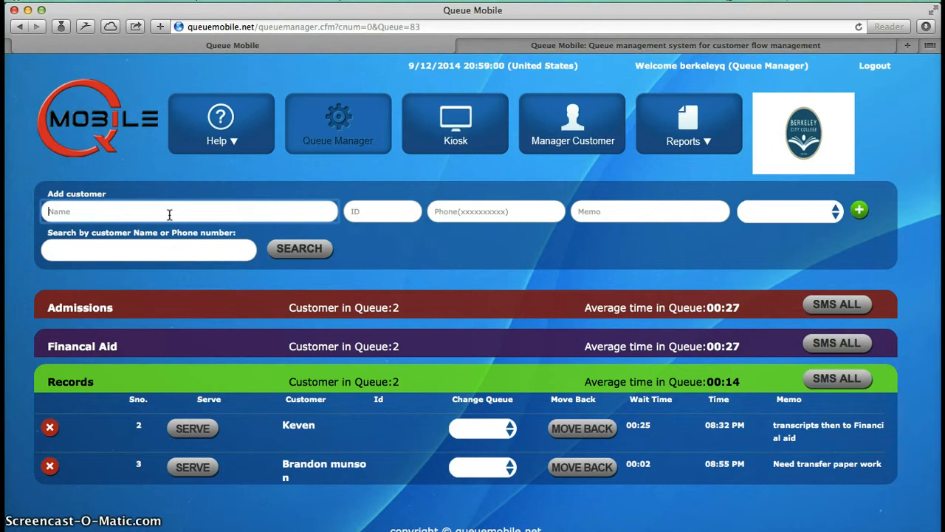
pyautogui.press('Tab')
pyautogui.press('Tab')
# Step: Set the memo to "new student orientation", choose the Admissions queue and add the customer
pyautogui.press('Tab')
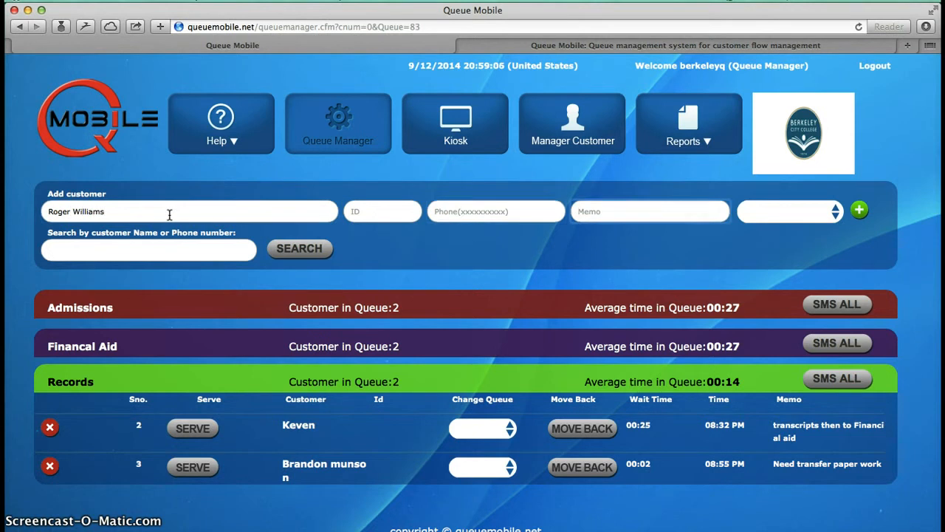
pyautogui.write('new studen')
pyautogui.press('Tab')
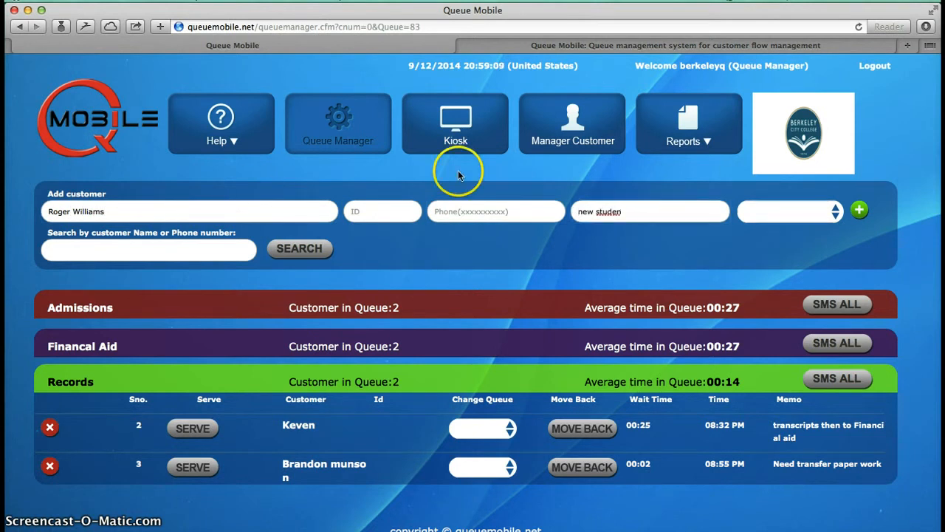
pyautogui.click(816, 219)
pyautogui.click(789, 220)
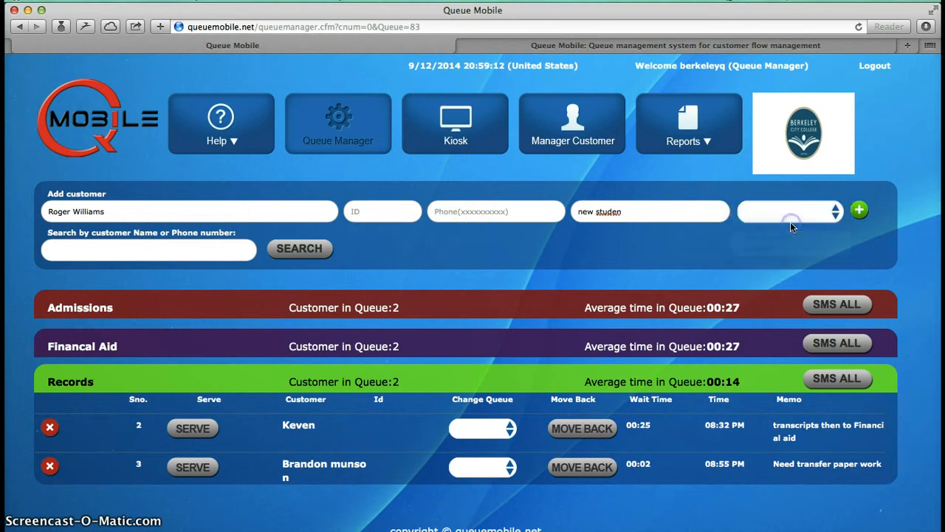
pyautogui.click(633, 213)
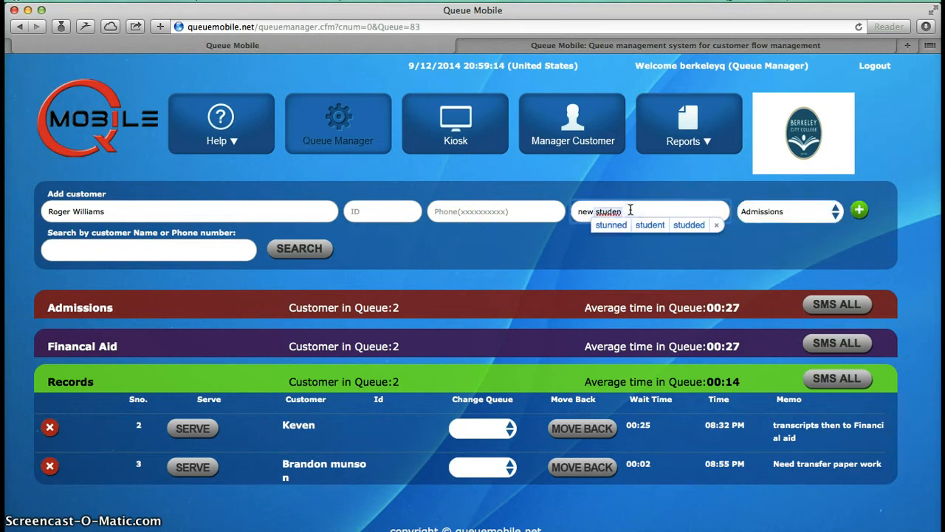
pyautogui.write('t orientation')
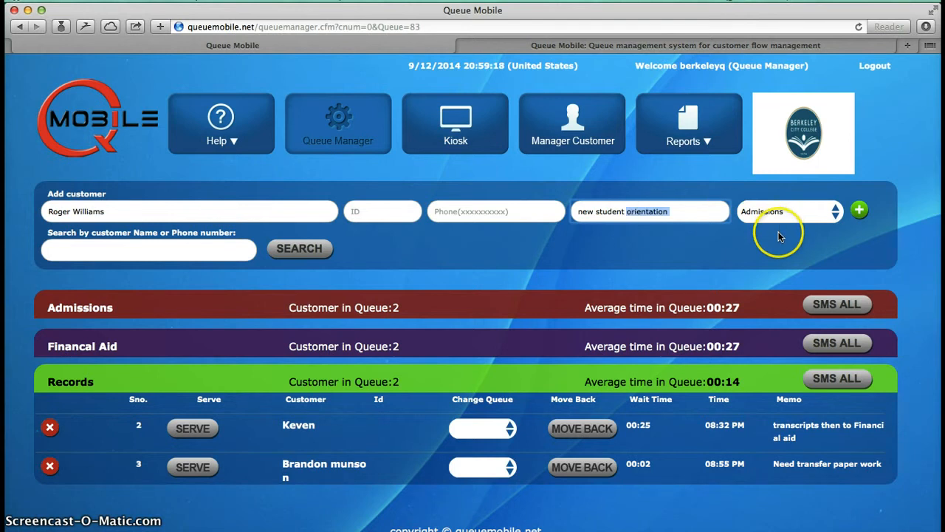
pyautogui.click(835, 211)
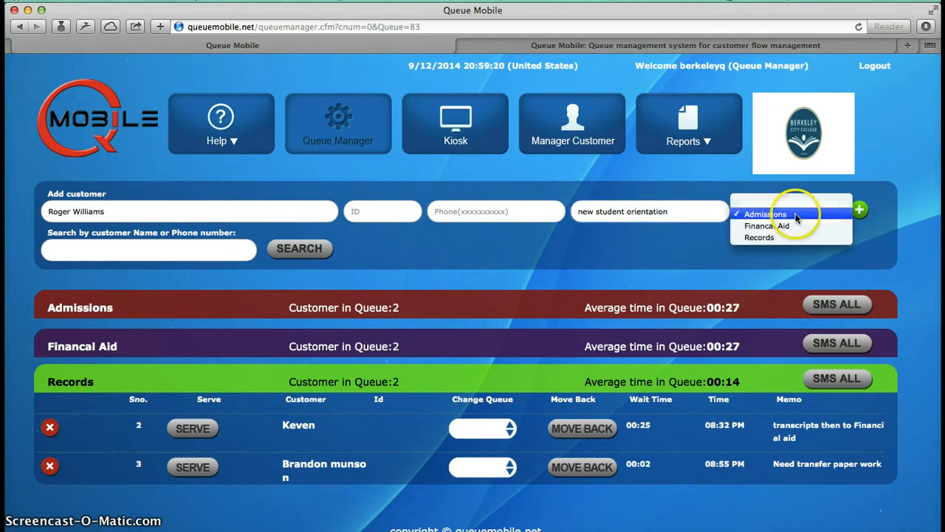
pyautogui.click(783, 213)
pyautogui.click(859, 210)
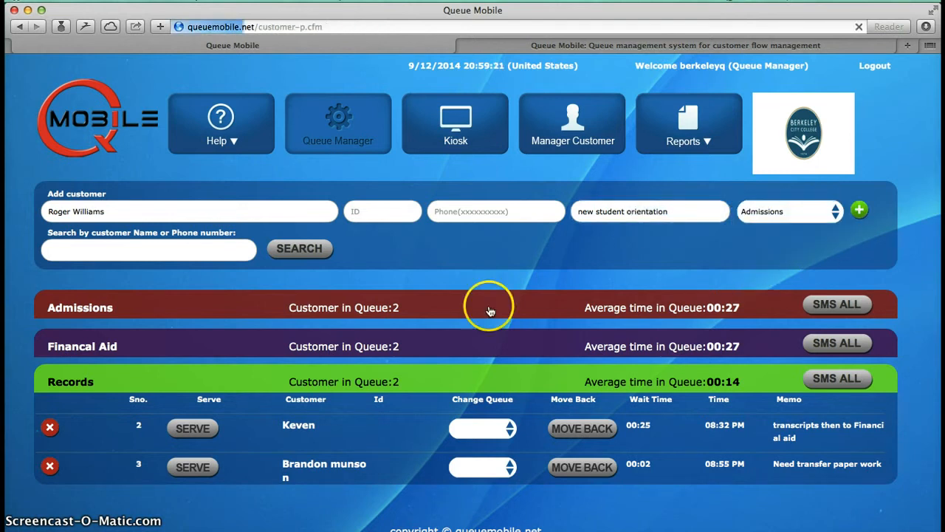
# Step: Expand the Admissions queue and view the change-queue options for its third customer
pyautogui.click(315, 318)
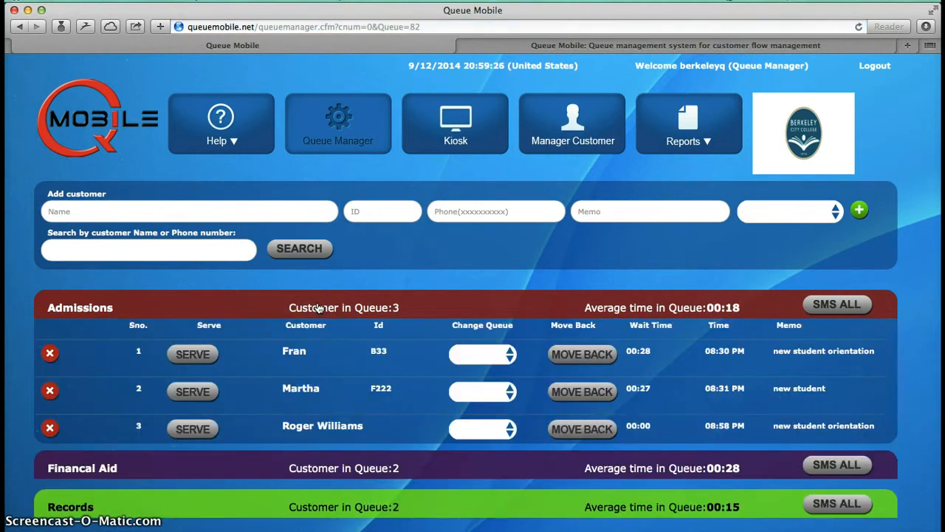
pyautogui.click(201, 434)
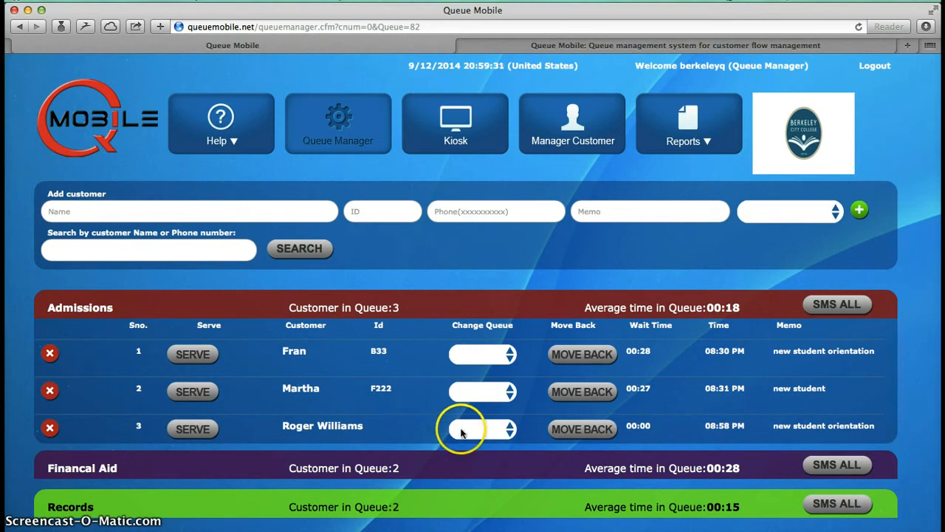
pyautogui.click(510, 431)
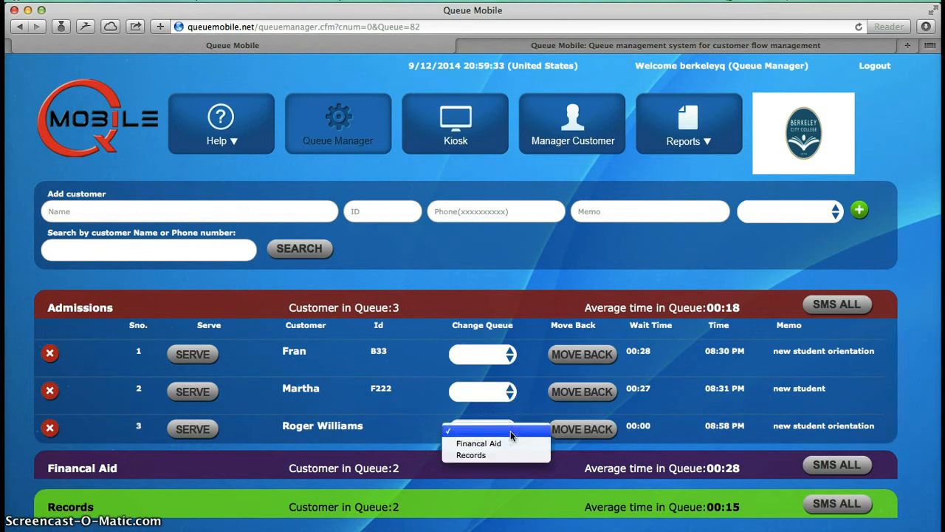
pyautogui.click(577, 436)
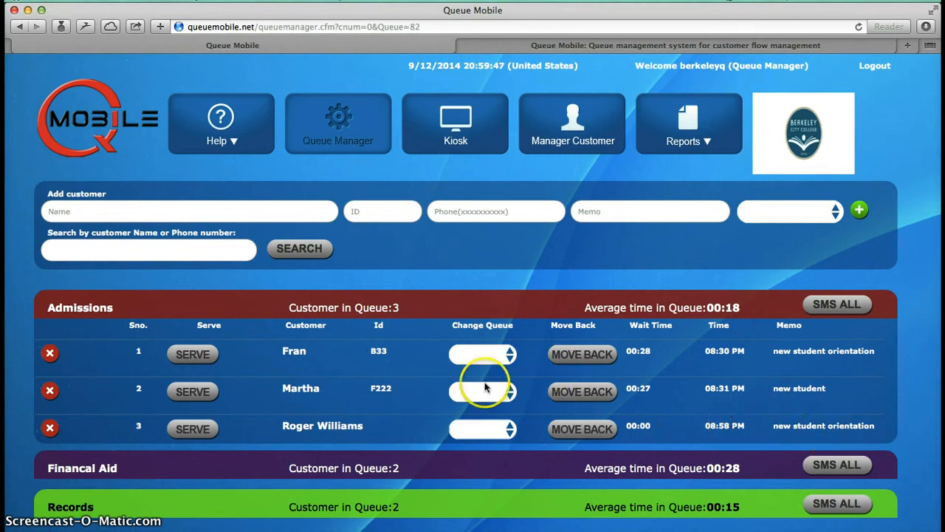
# Step: Try to save the third Admissions customer's details without a phone number and cancel the edit
pyautogui.click(320, 429)
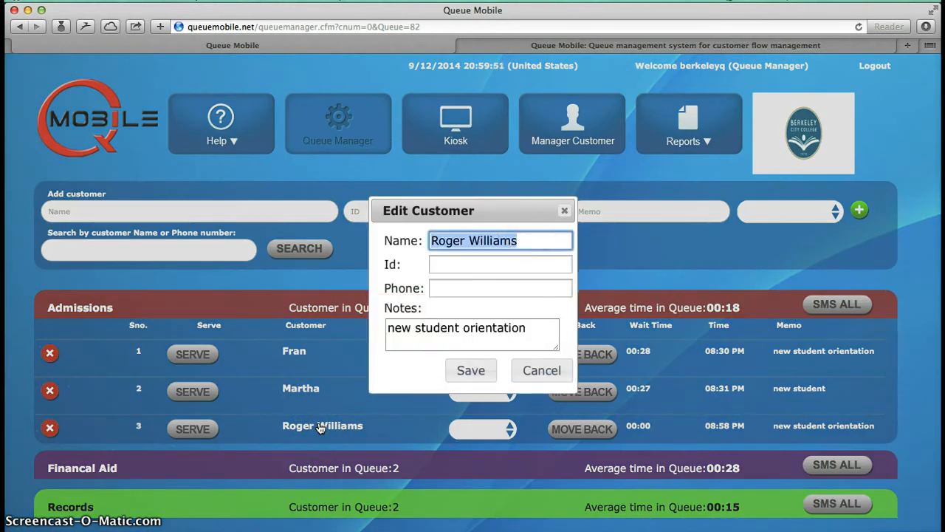
pyautogui.click(473, 378)
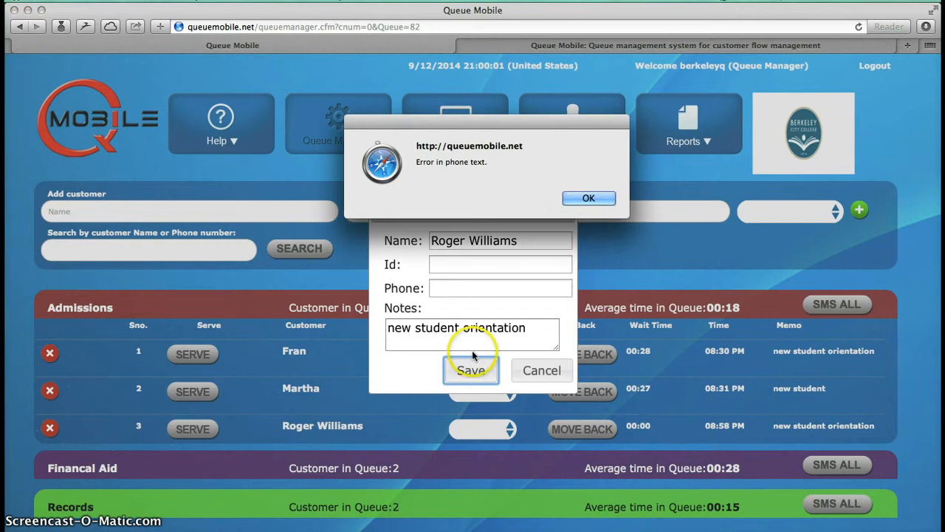
pyautogui.click(587, 200)
pyautogui.click(542, 371)
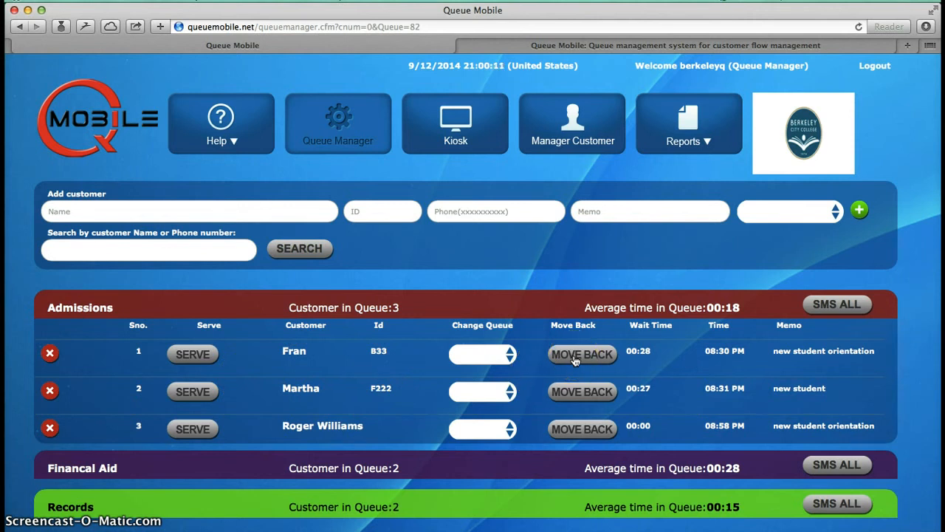
# Step: Start serving the first Admissions customer, move that customer back and check the queue lists
pyautogui.click(195, 355)
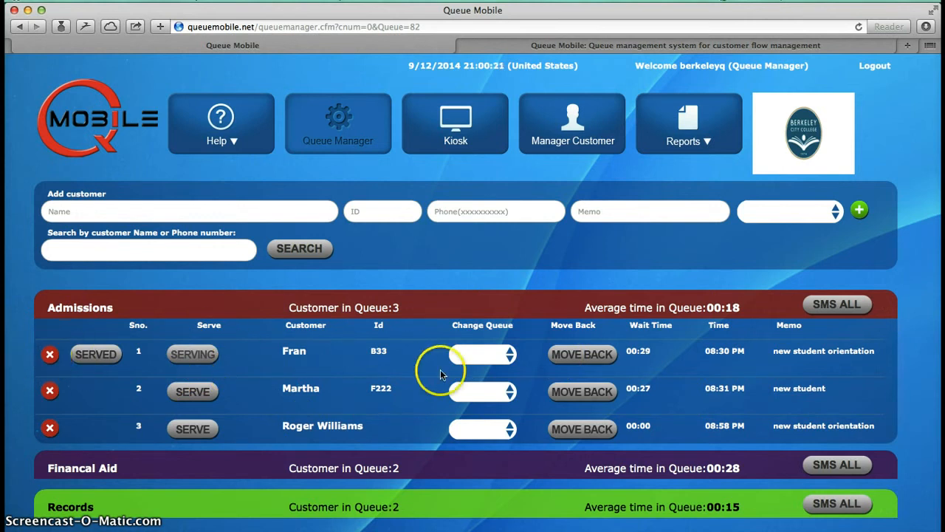
pyautogui.click(582, 356)
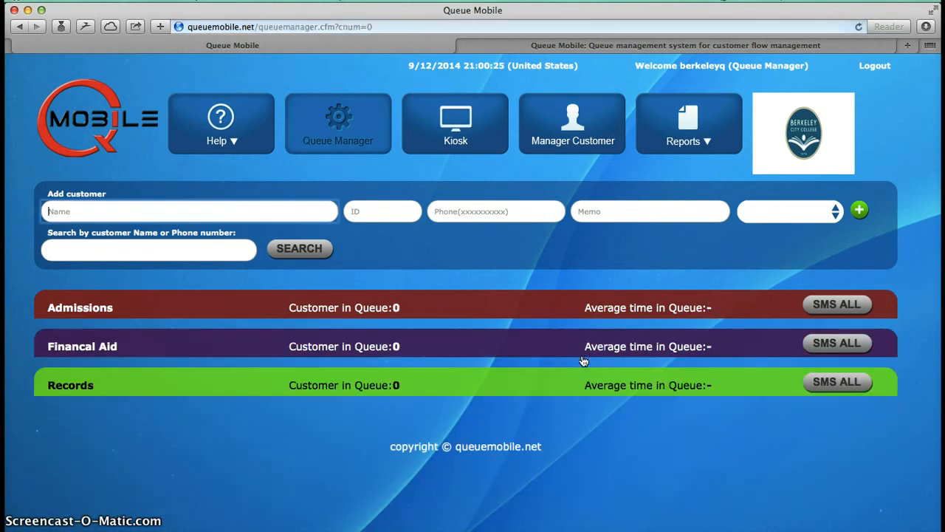
pyautogui.click(353, 310)
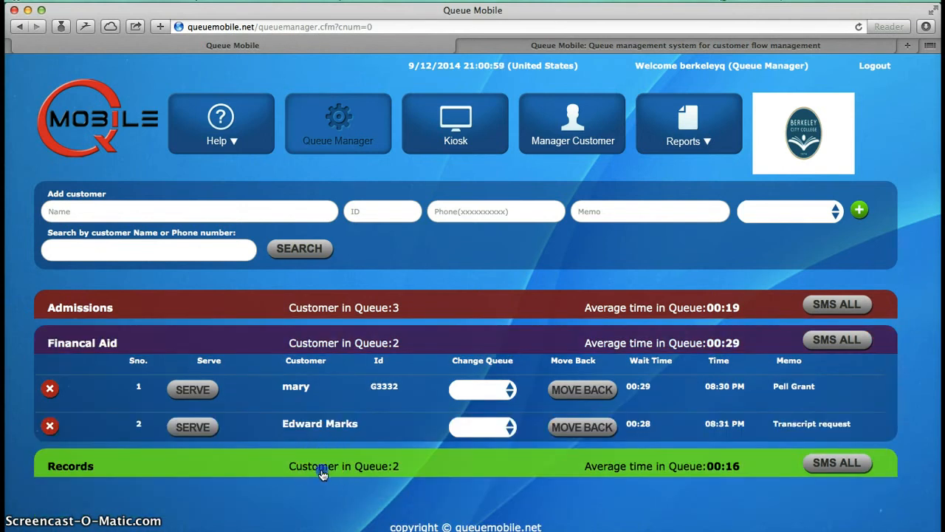
# Step: Expand the Records queue and view the last customer's details without editing them
pyautogui.click(323, 472)
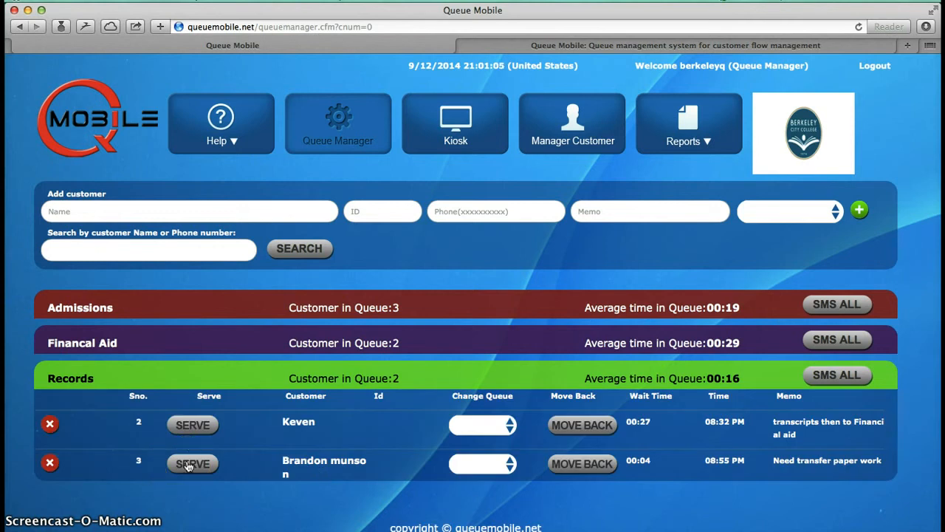
pyautogui.click(330, 461)
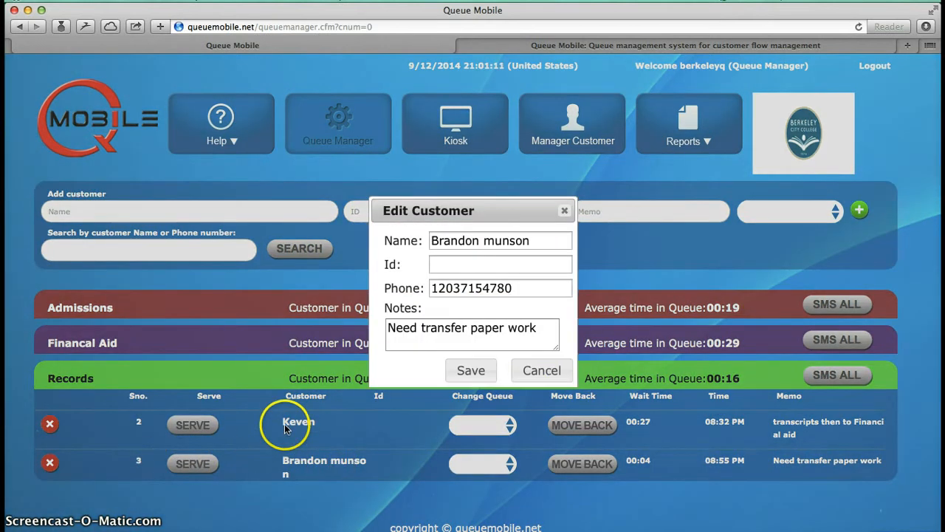
pyautogui.click(530, 369)
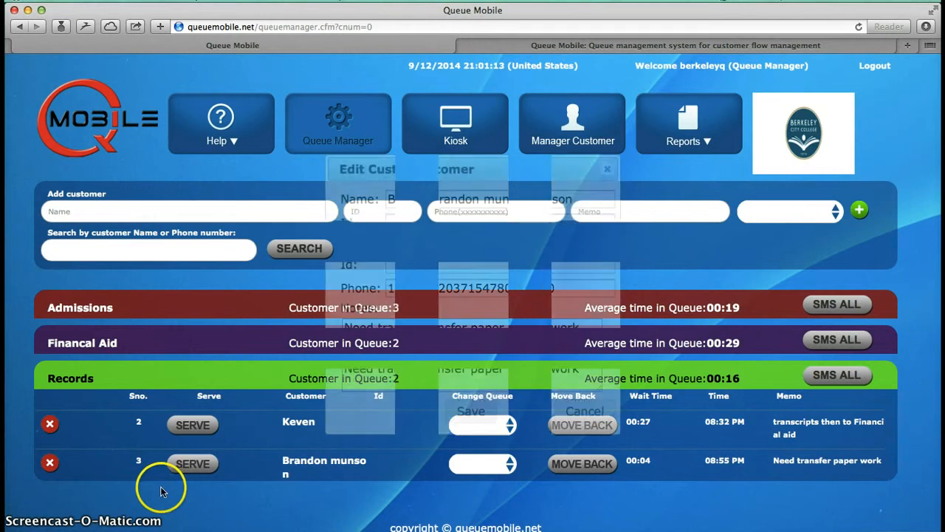
# Step: Start serving the last customer in the Records queue and mark that customer as served
pyautogui.click(189, 468)
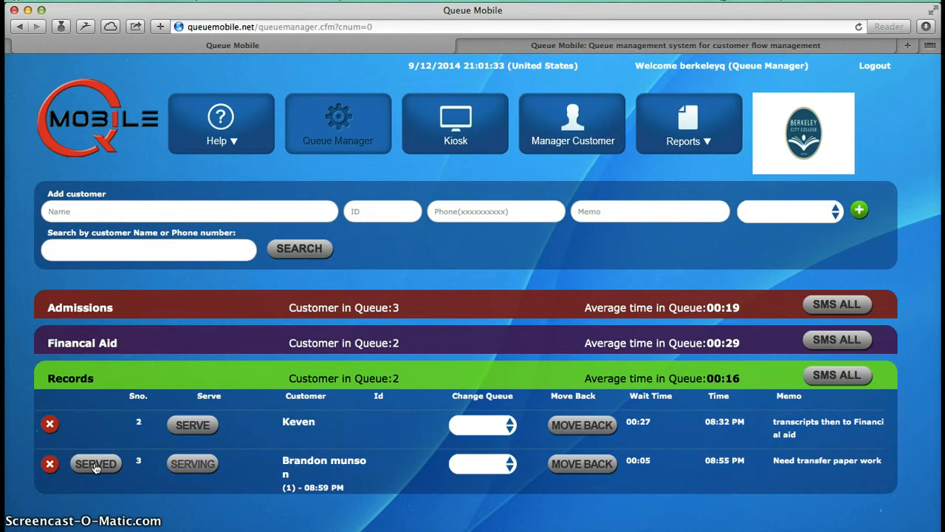
pyautogui.click(689, 142)
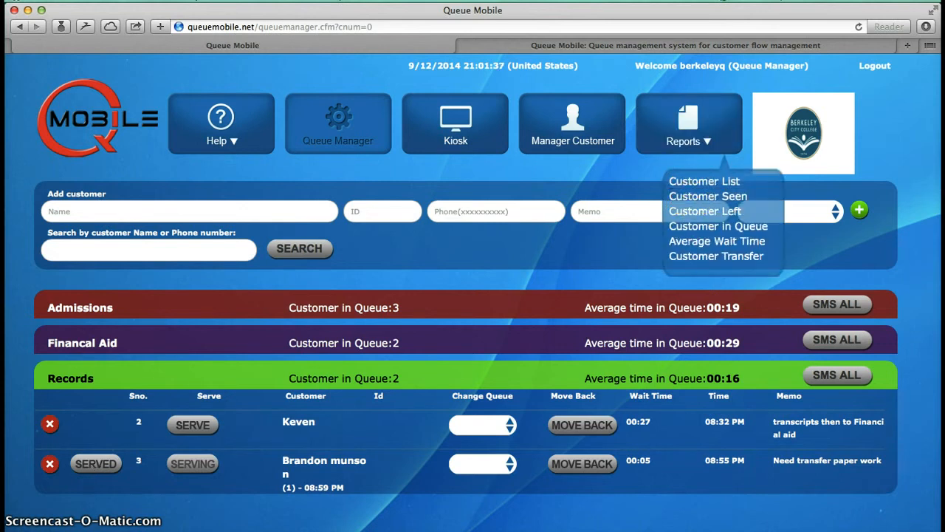
pyautogui.click(103, 466)
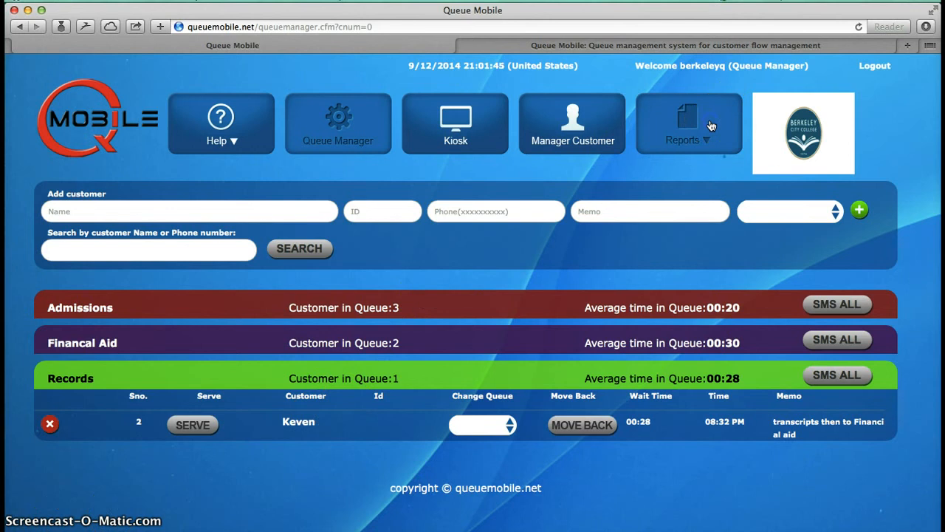
# Step: Look through the available report types and open the Customer Seen report
pyautogui.moveTo(709, 124)
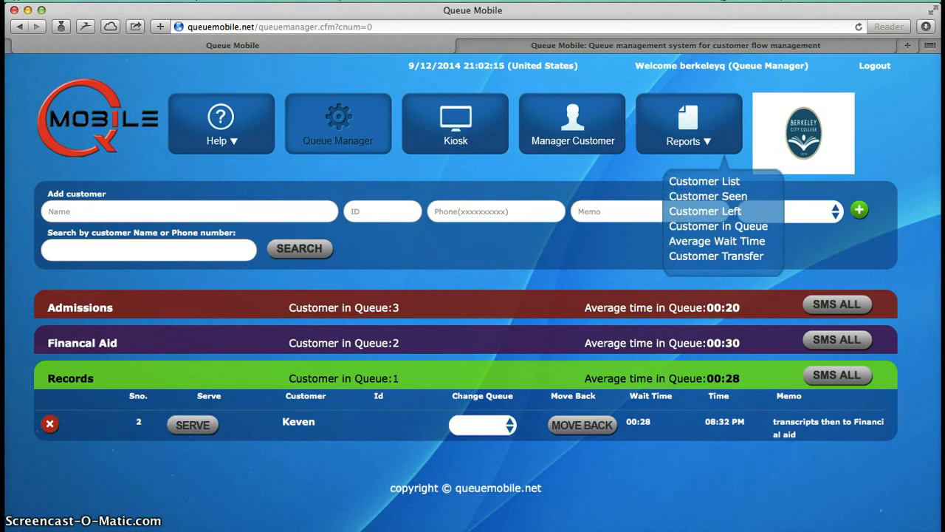
pyautogui.click(50, 425)
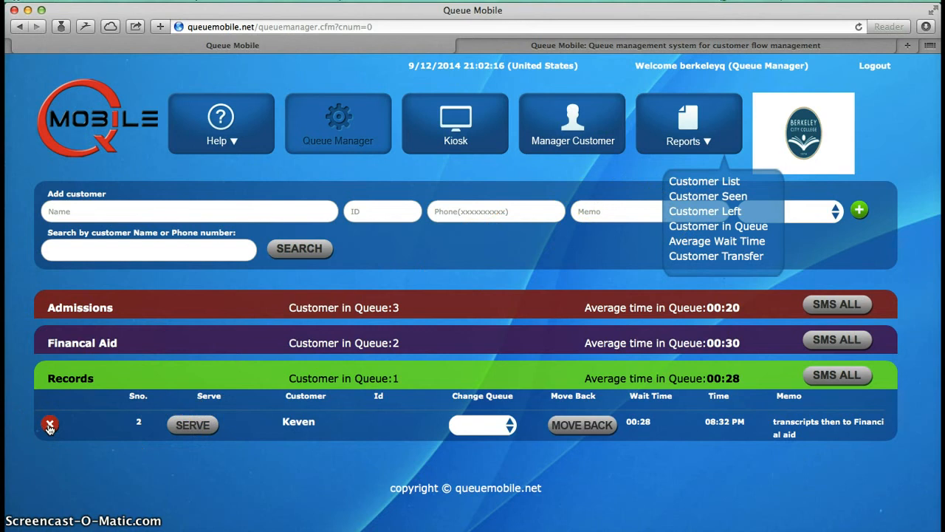
pyautogui.click(708, 255)
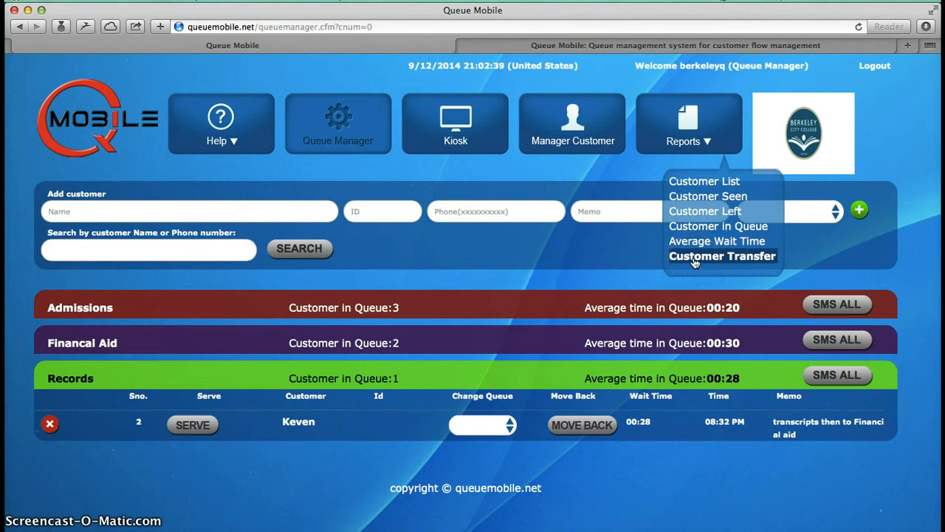
pyautogui.click(703, 195)
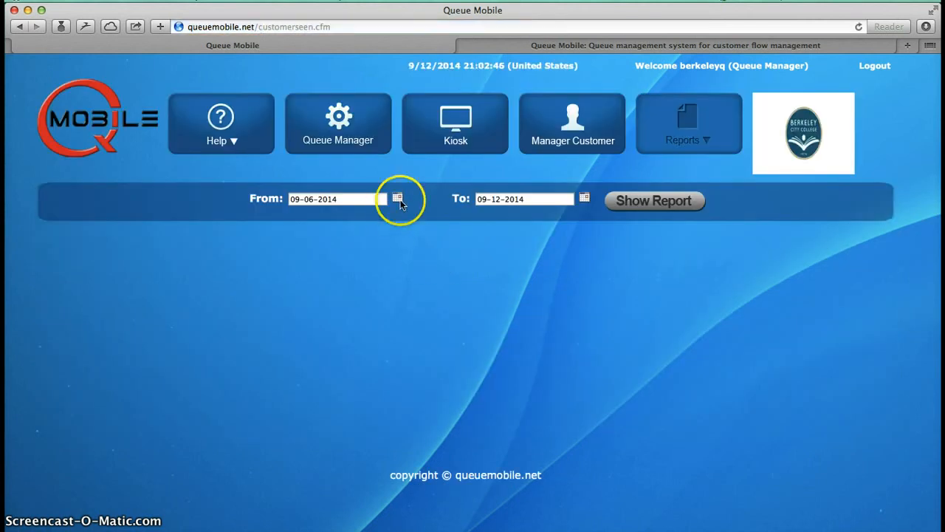
# Step: Set the report's From and To dates to 9/12/2014 and show the Customers Seen report
pyautogui.click(399, 200)
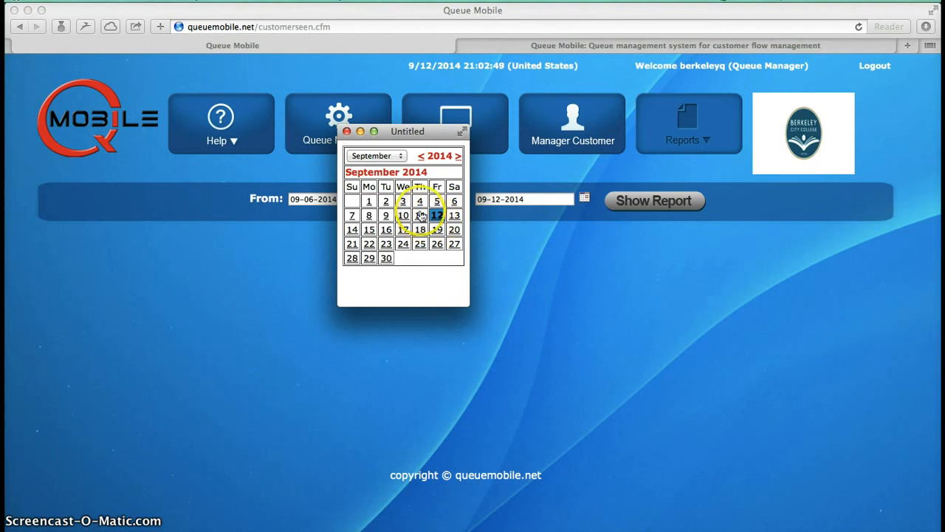
pyautogui.click(436, 215)
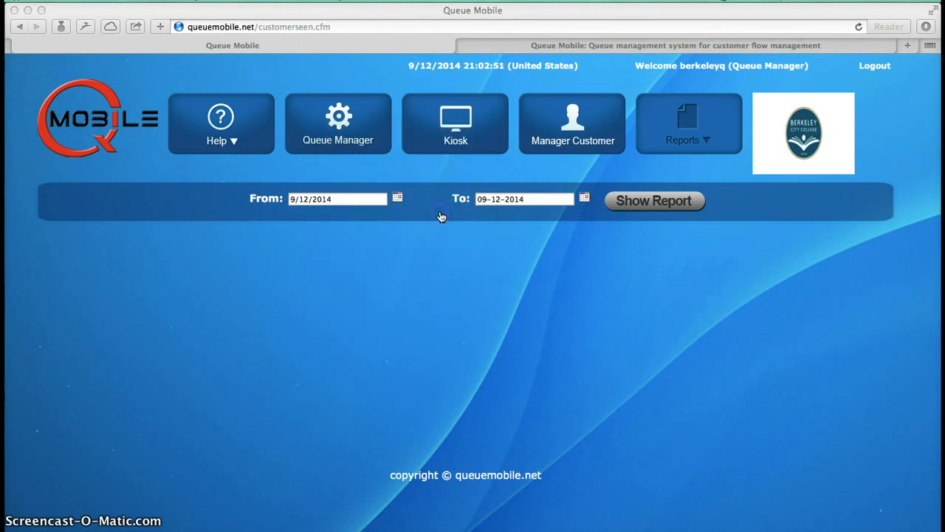
pyautogui.click(584, 198)
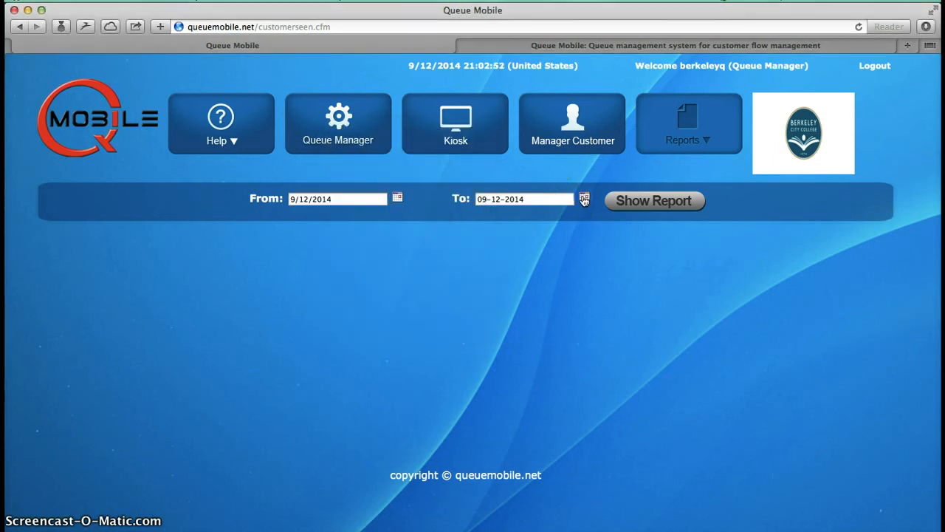
pyautogui.click(436, 215)
pyautogui.click(650, 204)
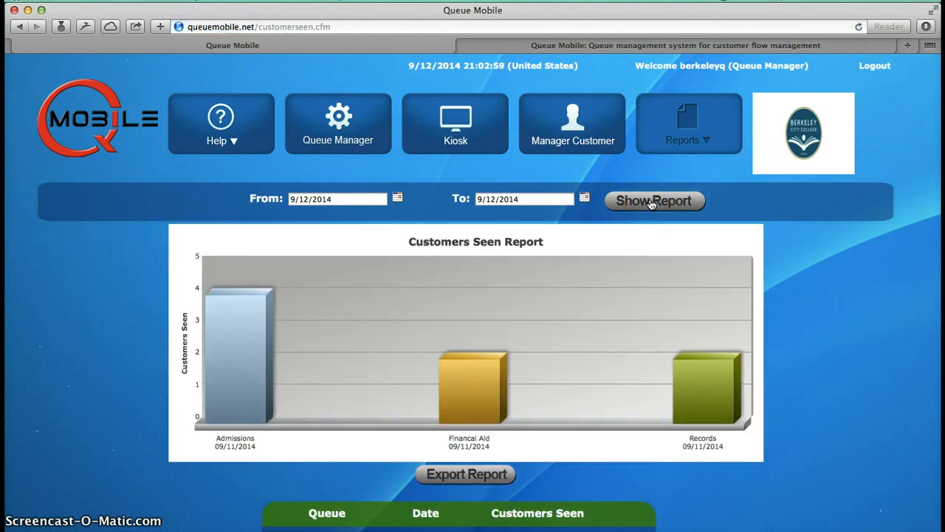
# Step: Examine the bars for each queue and the table in the Customers Seen report, and export the report
pyautogui.scroll(-2, 638, 336)
pyautogui.moveTo(714, 348)
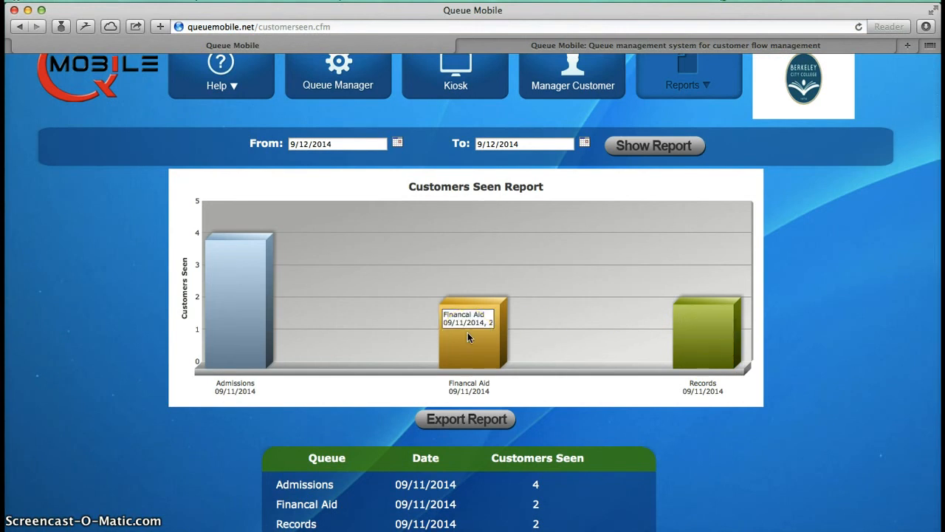
pyautogui.moveTo(243, 297)
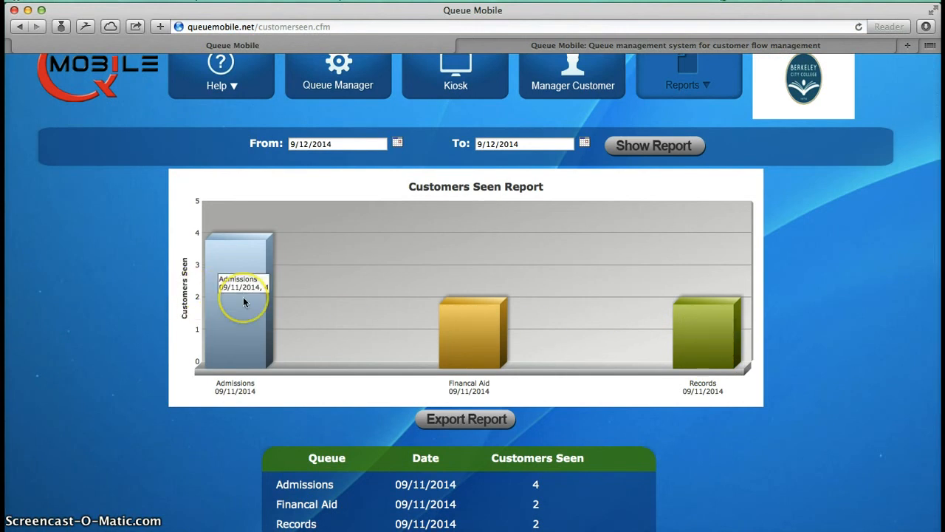
pyautogui.scroll(-4, 243, 297)
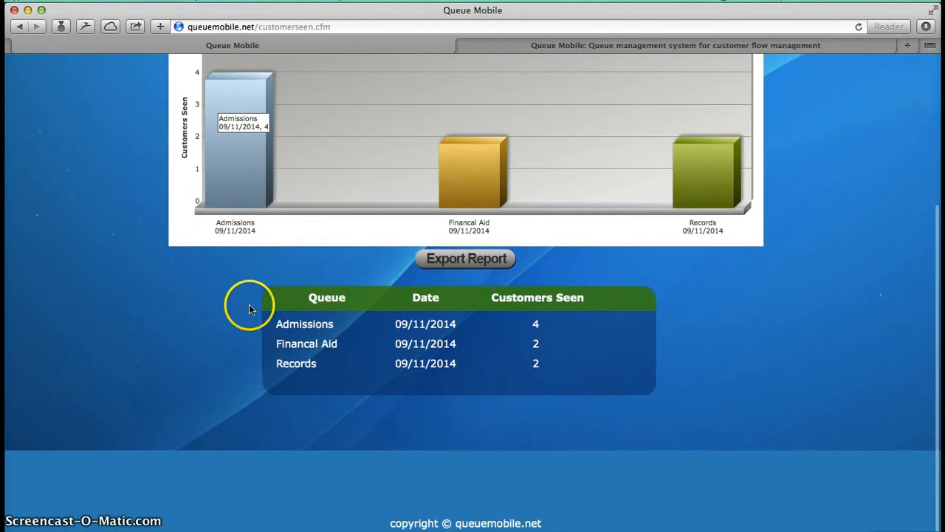
pyautogui.click(467, 260)
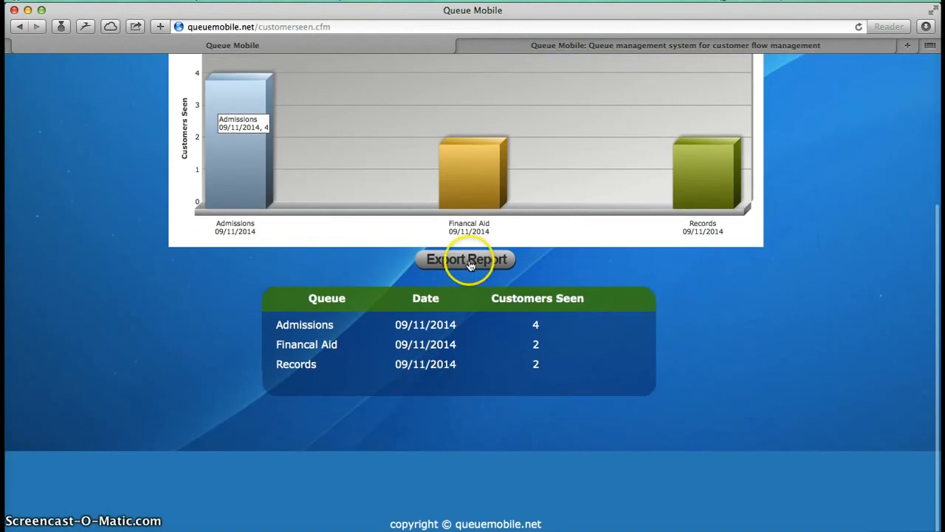
pyautogui.click(651, 252)
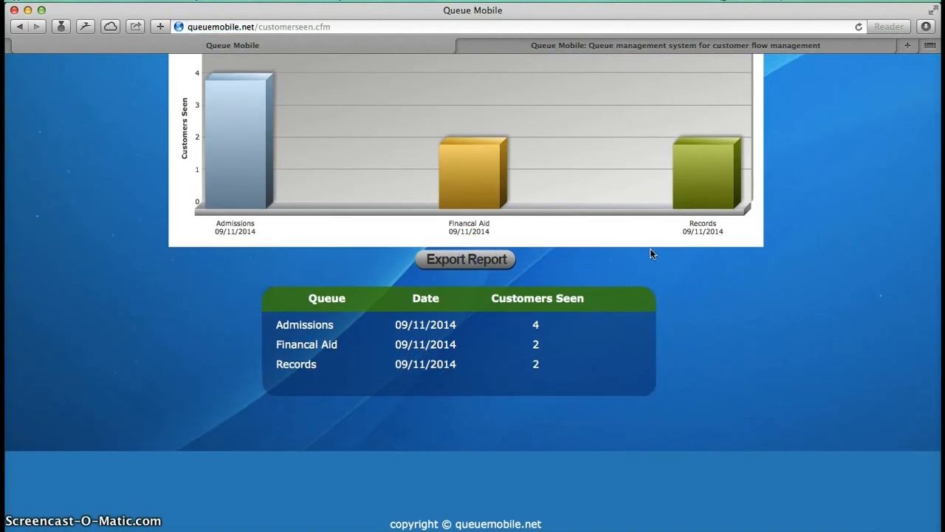
# Step: Open the downloaded CustomerSeen.xls in Excel to view the exported data, and close the workbooks
pyautogui.click(924, 28)
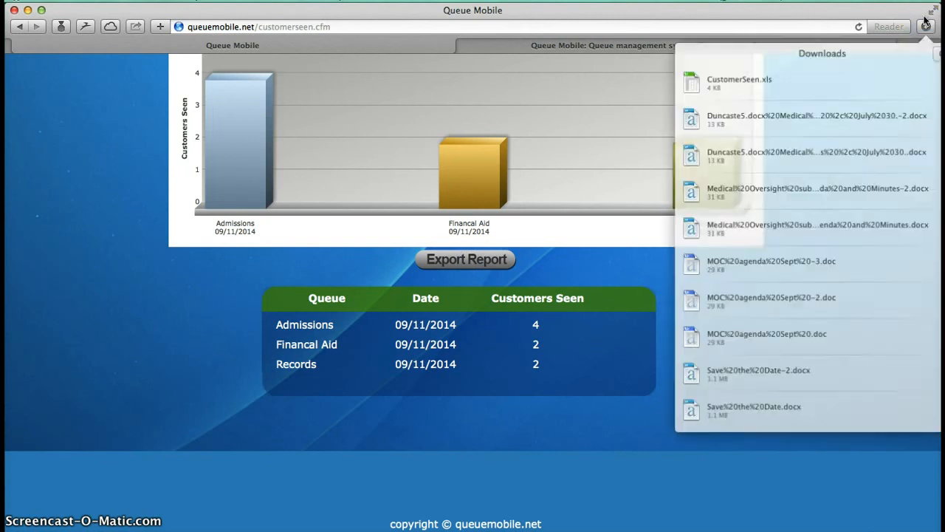
pyautogui.doubleClick(765, 78)
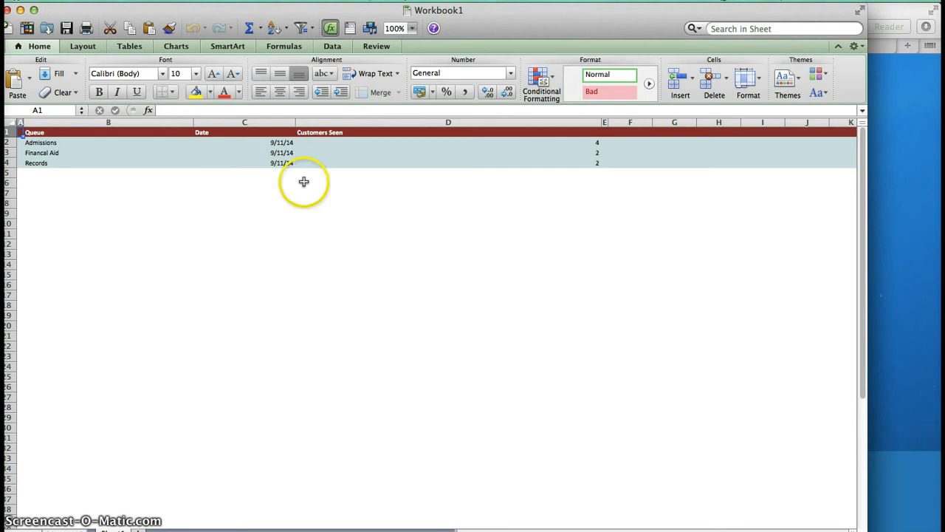
pyautogui.click(6, 10)
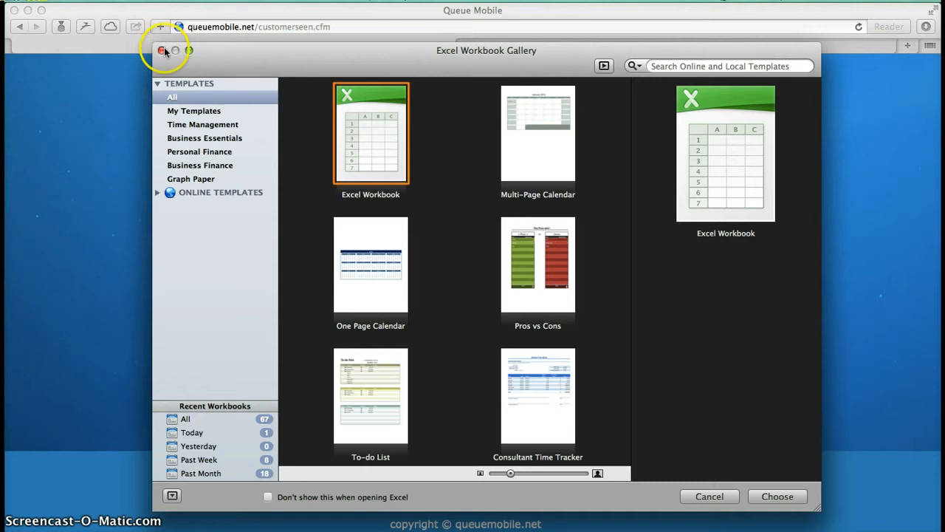
pyautogui.press('Return')
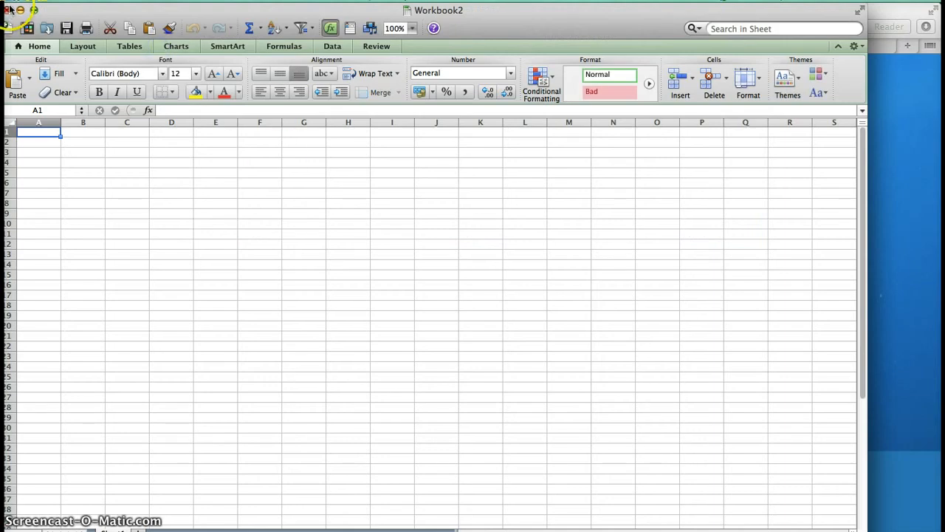
pyautogui.click(6, 10)
# Step: Return to the start of the report page in Queue Mobile and open the Kiosk
pyautogui.scroll(5, 375, 169)
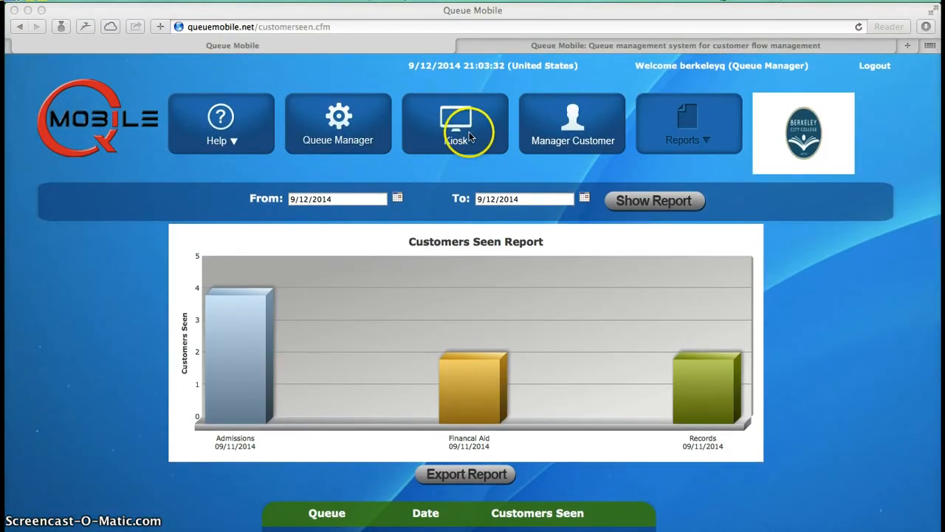
pyautogui.click(469, 134)
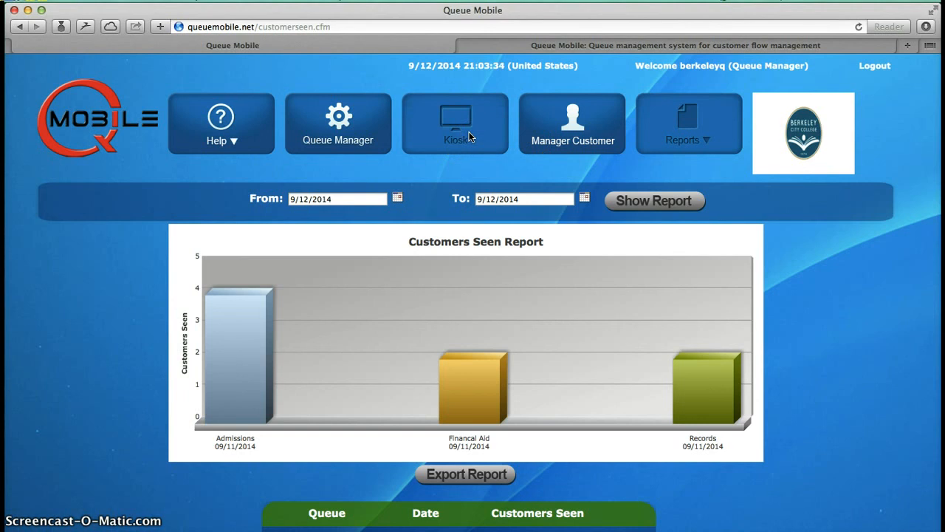
# Step: Open the kiosk page and examine its Name and Cell Phone fields, queue buttons and on-screen keyboard
pyautogui.click(453, 140)
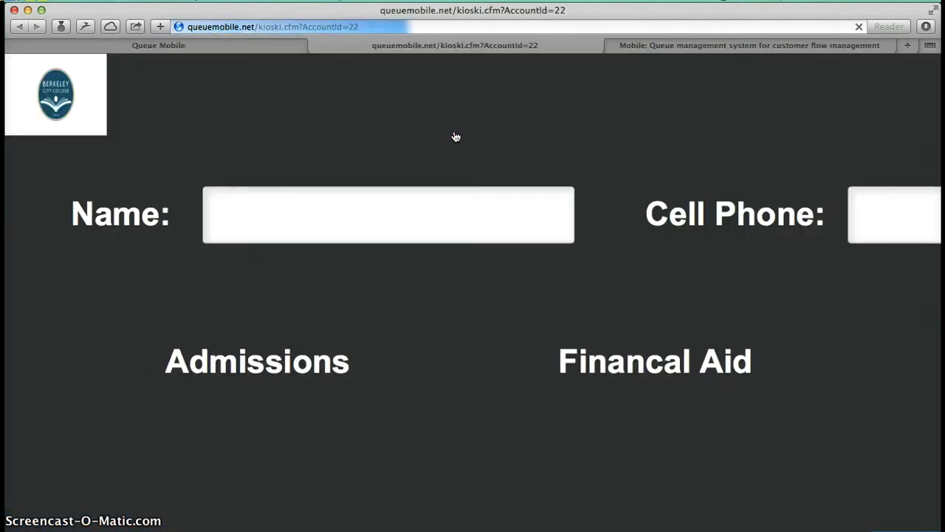
pyautogui.click(391, 205)
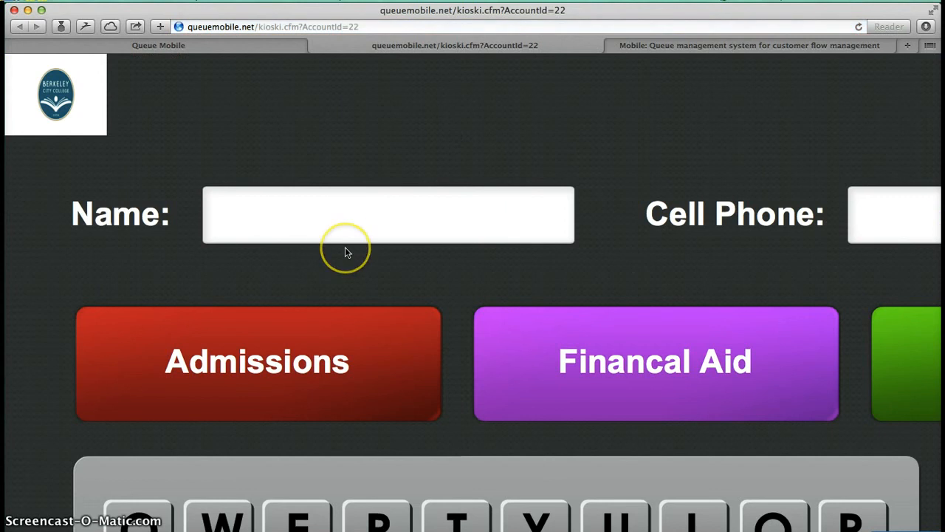
pyautogui.click(508, 255)
pyautogui.hscroll(6, 508, 255)
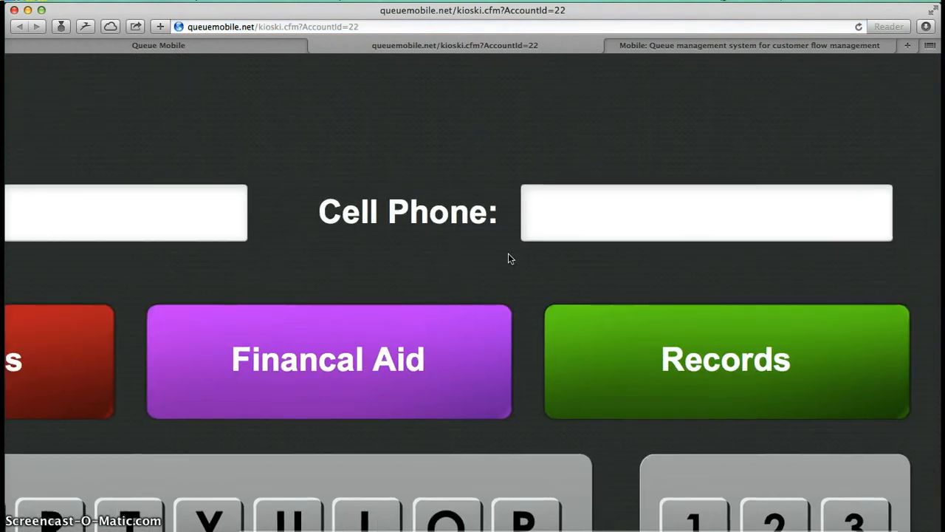
pyautogui.hscroll(-7, 508, 258)
pyautogui.scroll(-2, 508, 258)
pyautogui.scroll(3, 509, 253)
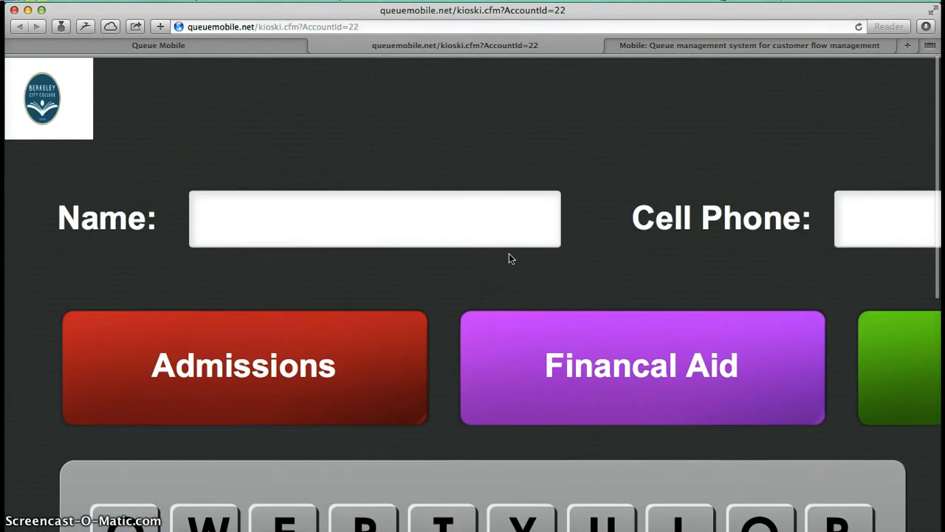
pyautogui.click(401, 207)
pyautogui.scroll(-3, 400, 206)
pyautogui.scroll(3, 400, 205)
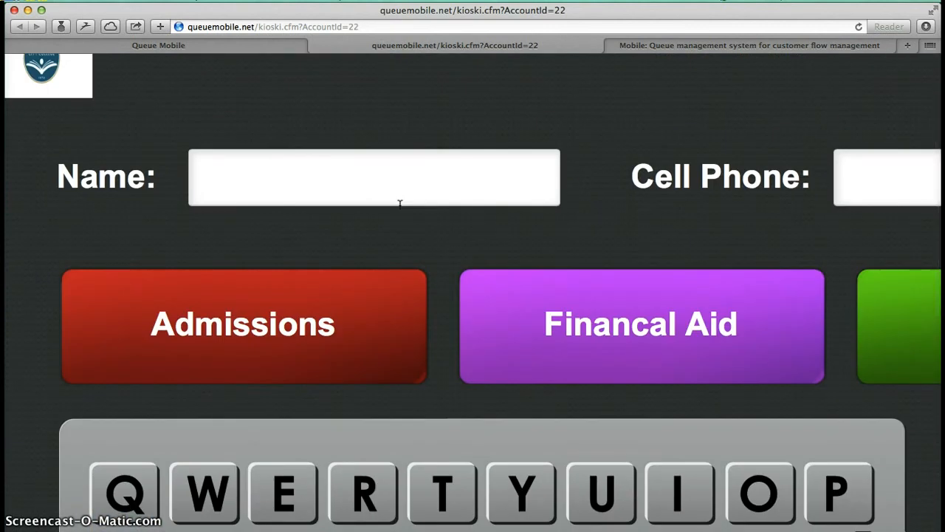
pyautogui.scroll(-2, 400, 204)
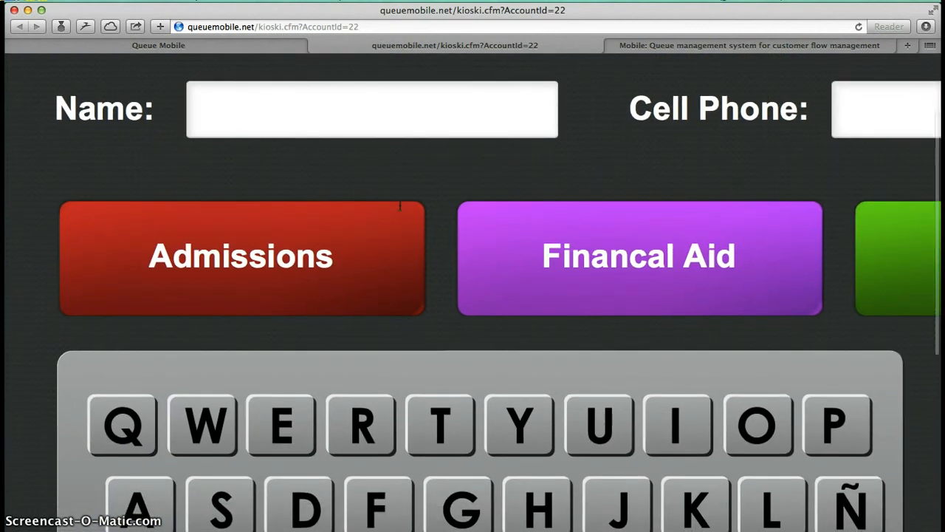
# Step: Close the kiosk page and look over the Customers Seen report page again
pyautogui.click(318, 44)
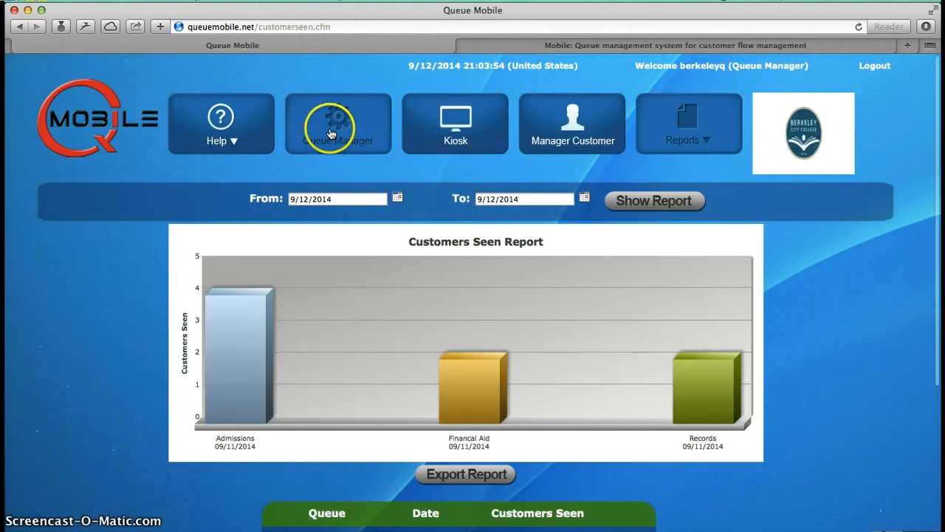
pyautogui.scroll(-2, 333, 226)
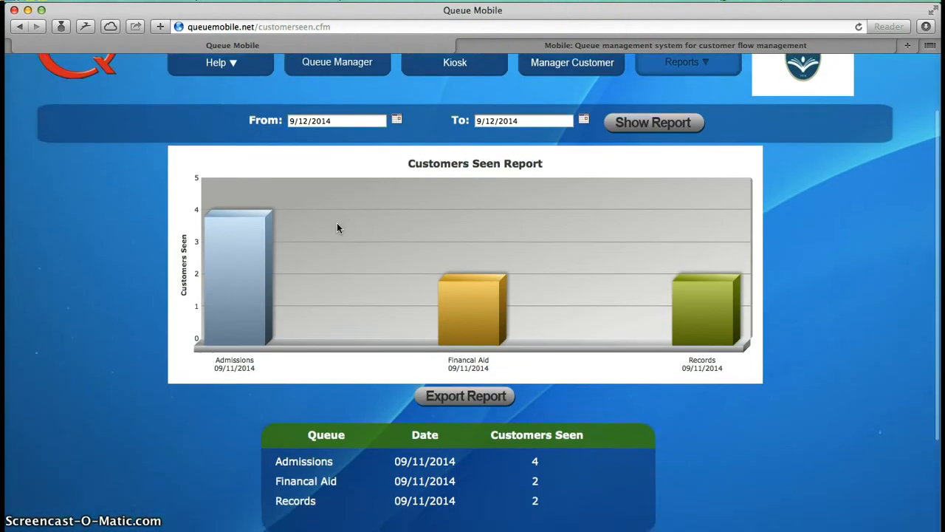
pyautogui.scroll(3, 337, 227)
pyautogui.scroll(-1, 337, 228)
pyautogui.click(330, 130)
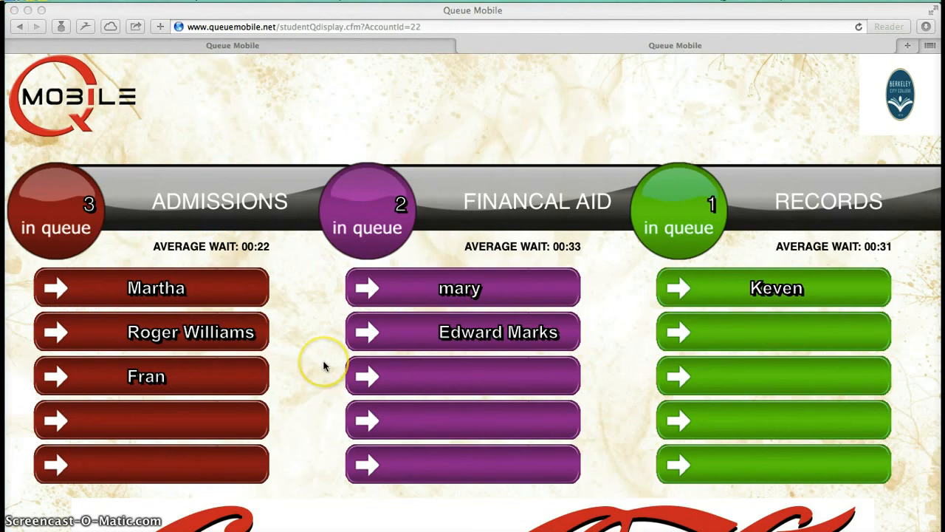
# Step: Examine the LCD queue display, including each queue's count, average wait and customer list, the advertisement and the scrolling message
pyautogui.scroll(-3, 322, 363)
pyautogui.scroll(2, 322, 366)
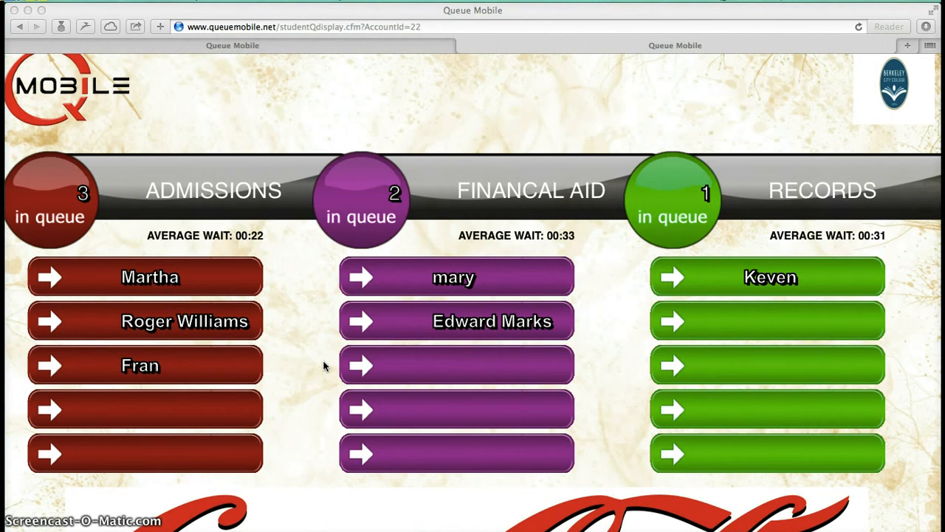
pyautogui.click(164, 276)
pyautogui.click(74, 209)
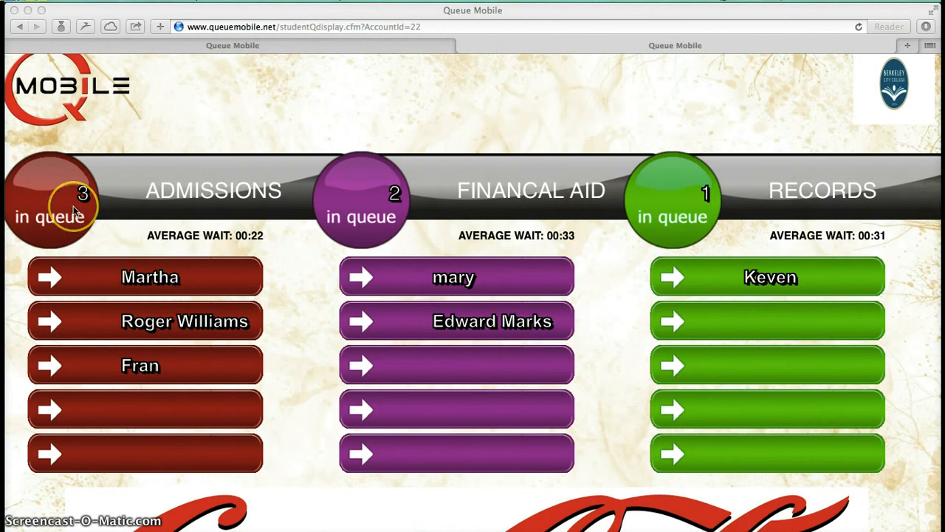
pyautogui.click(117, 206)
pyautogui.click(65, 214)
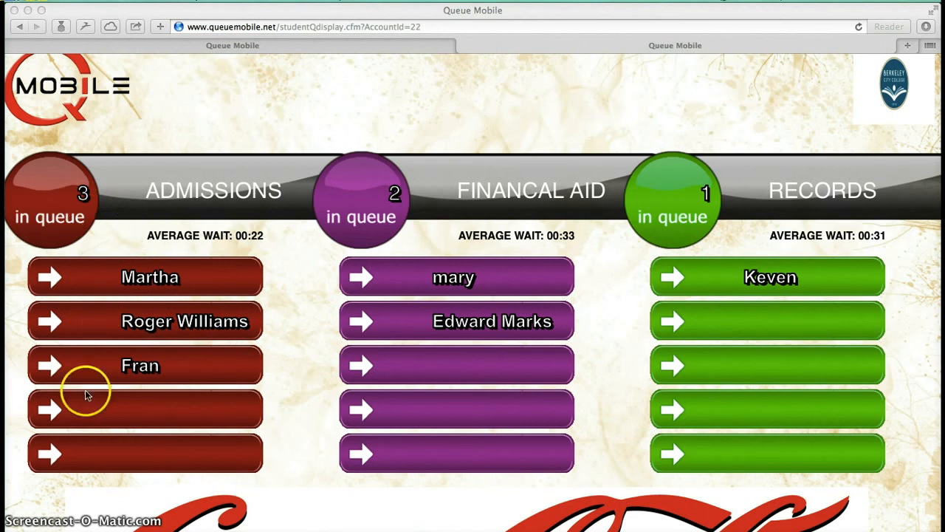
pyautogui.scroll(-5, 94, 449)
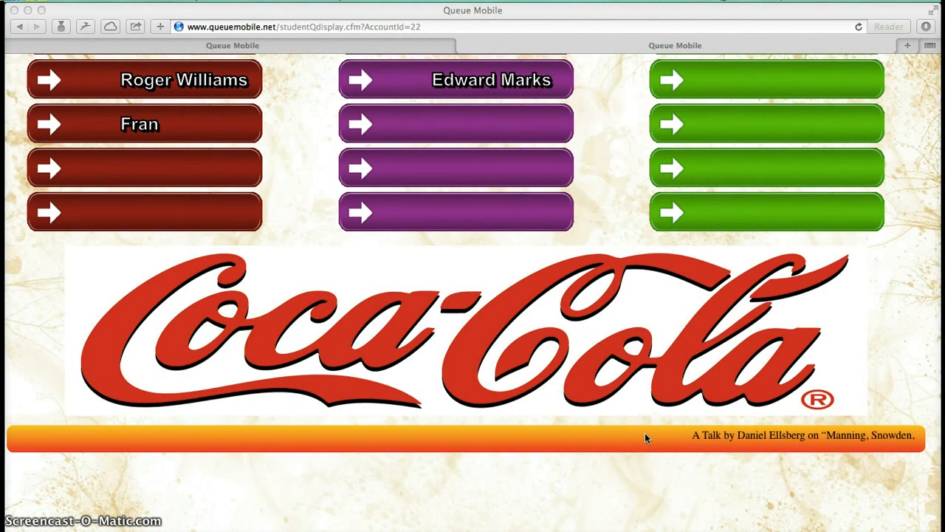
pyautogui.scroll(2, 645, 436)
pyautogui.scroll(6, 644, 436)
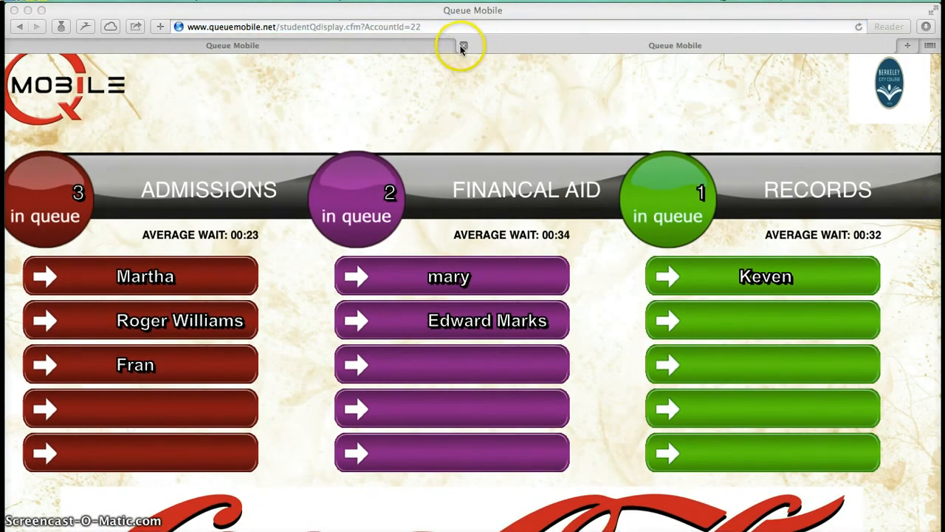
# Step: Log out of the site admin account and go back from the queue display to the queuemobile.com home page
pyautogui.click(419, 46)
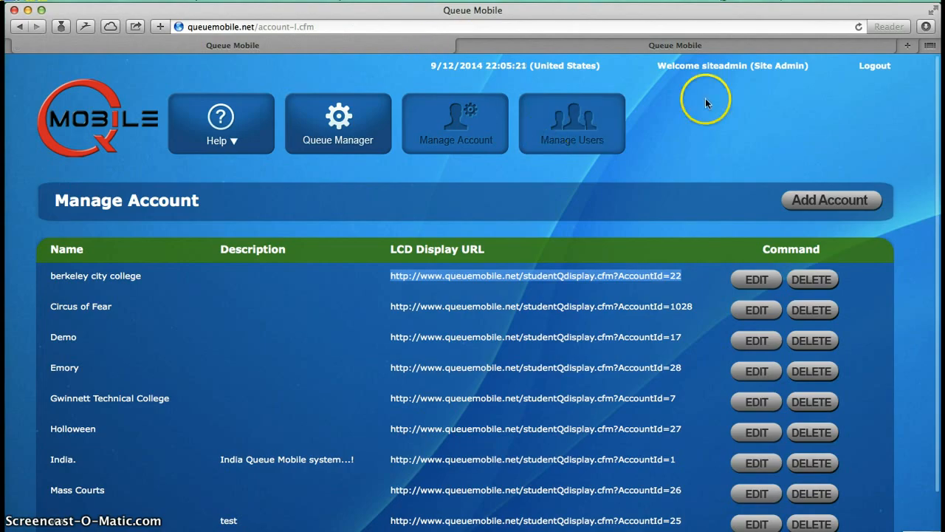
pyautogui.click(886, 65)
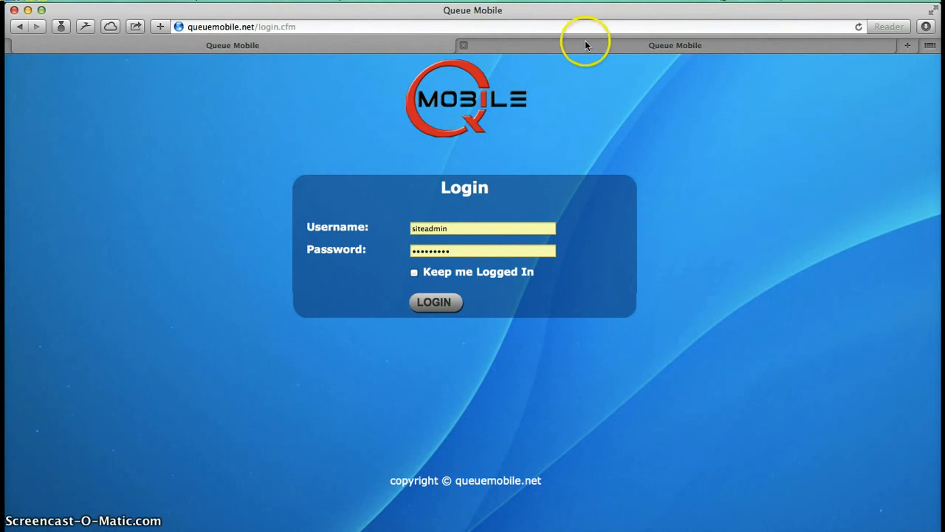
pyautogui.click(585, 40)
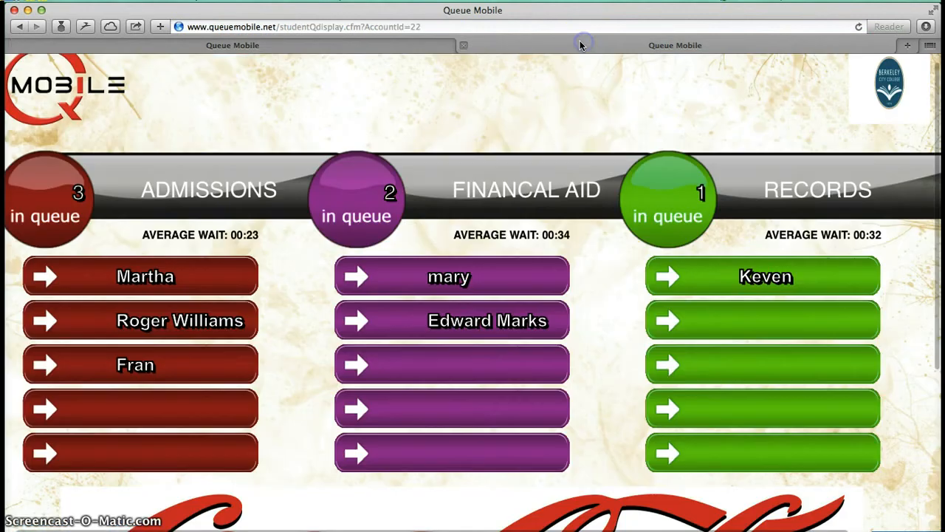
pyautogui.click(18, 27)
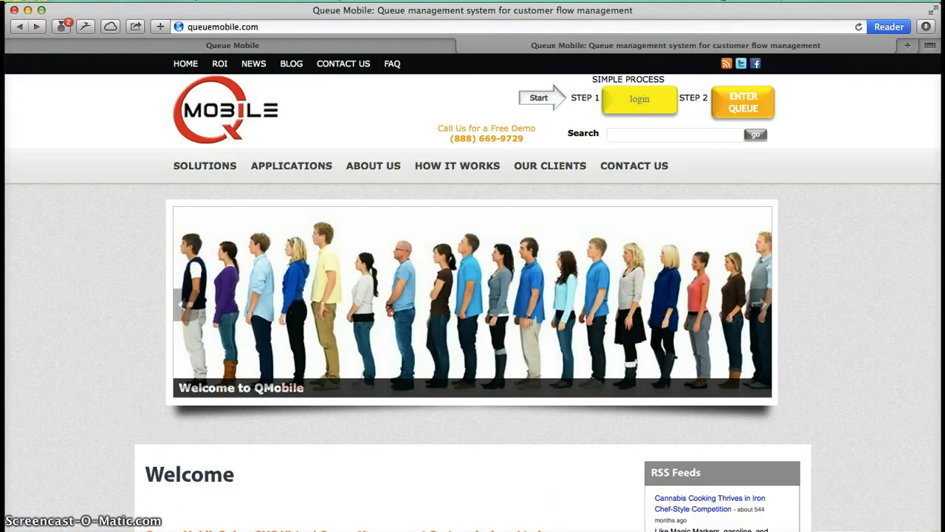